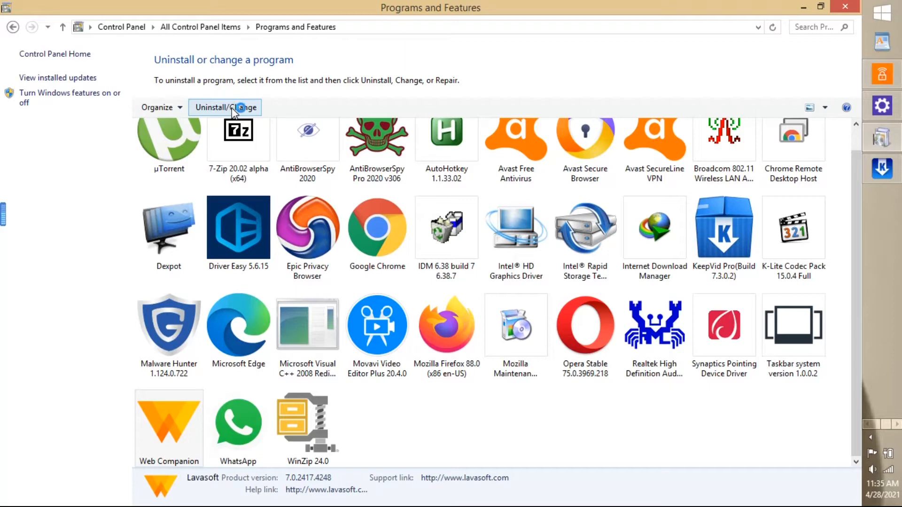
# Step: Confirm the removal of Web Companion in its uninstaller and minimize the Programs and Features and file folder windows
pyautogui.click(821, 6)
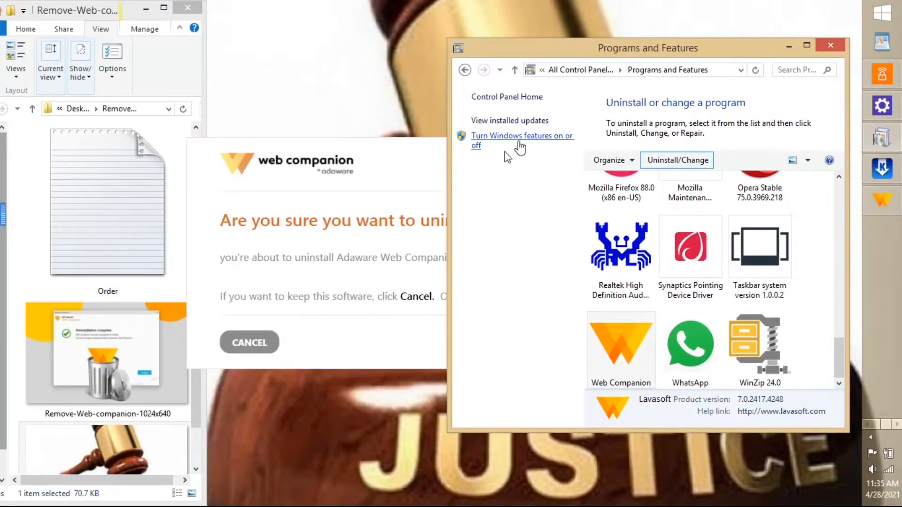
pyautogui.click(378, 173)
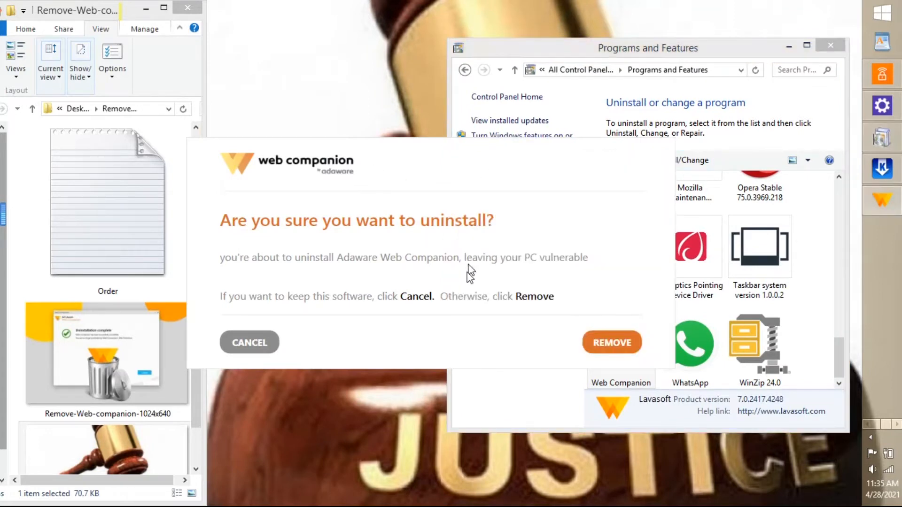
pyautogui.click(627, 343)
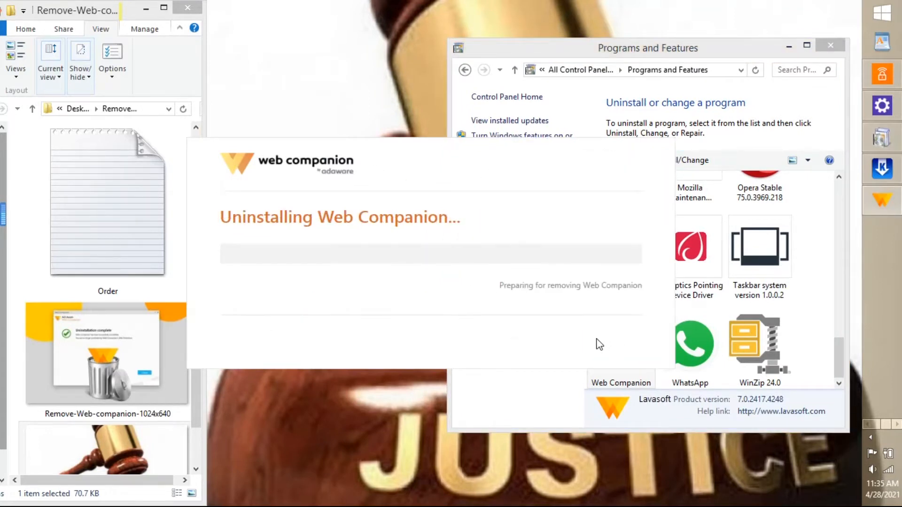
pyautogui.click(788, 46)
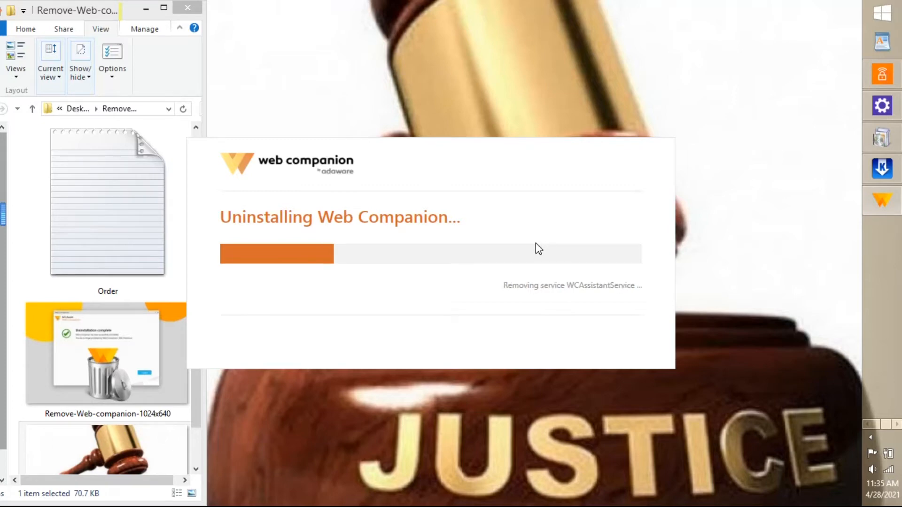
pyautogui.click(143, 10)
pyautogui.click(142, 9)
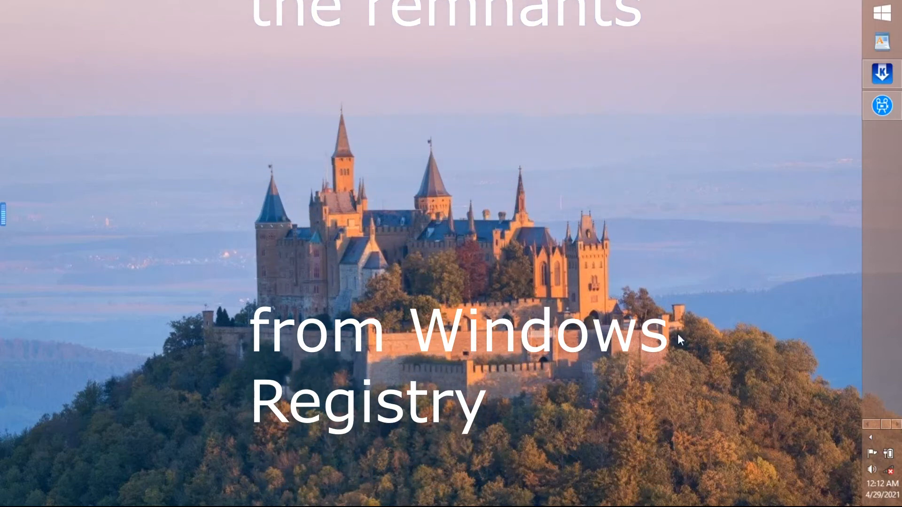
# Step: Open the Registry Editor by running regedit from the Run dialog
pyautogui.click(868, 424)
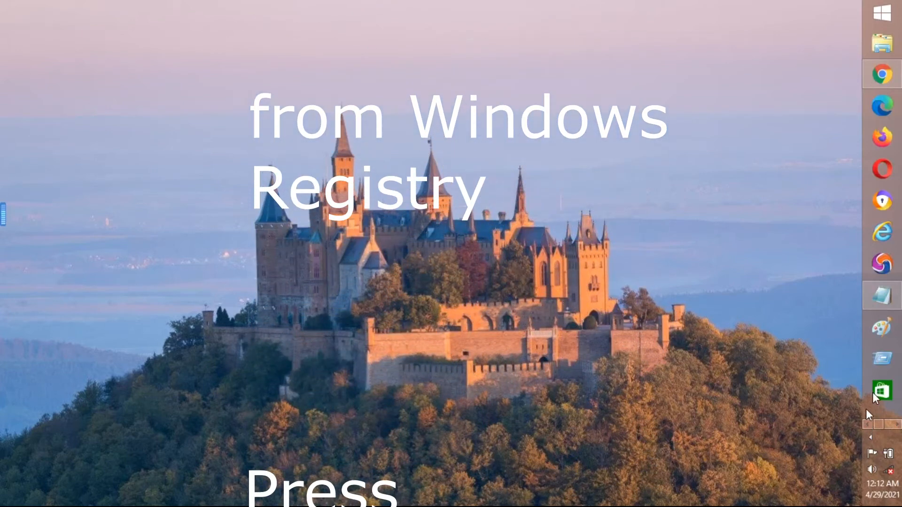
pyautogui.click(881, 360)
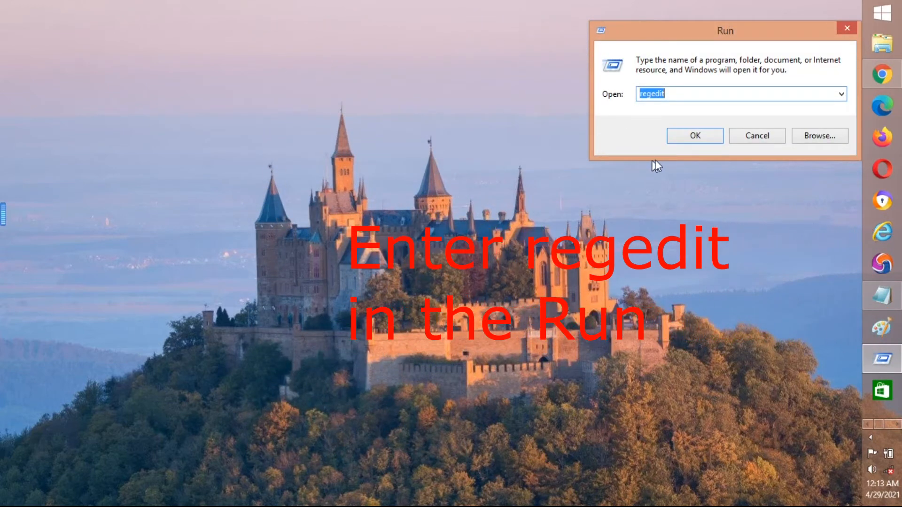
pyautogui.click(696, 137)
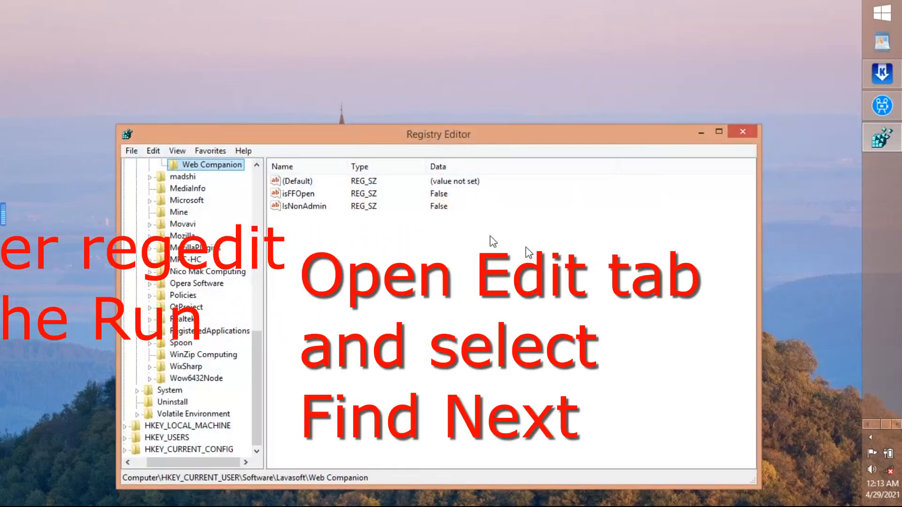
# Step: Search the registry's keys, values and data for "Web Companion"
pyautogui.click(175, 150)
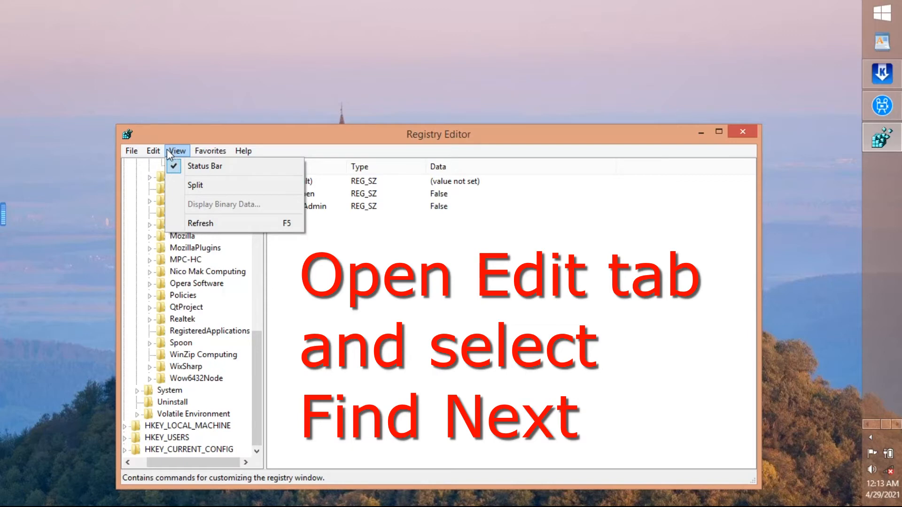
pyautogui.moveTo(152, 150)
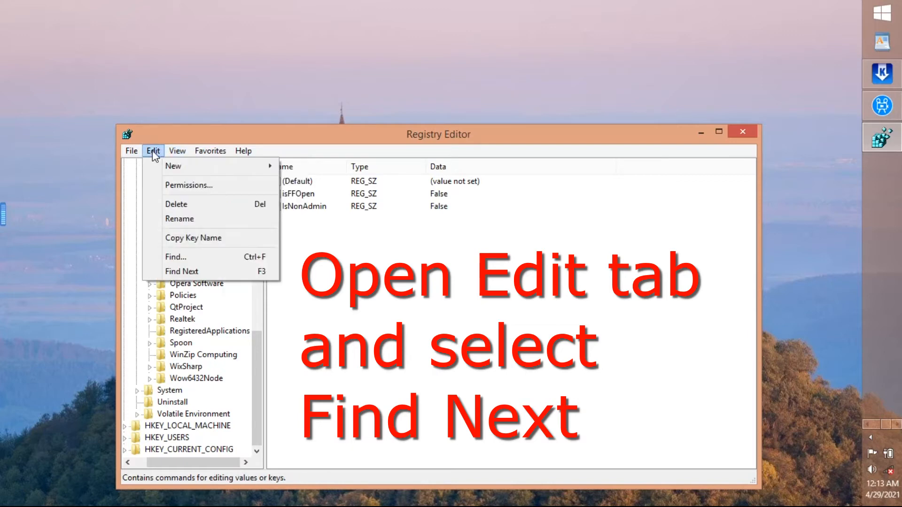
pyautogui.click(171, 259)
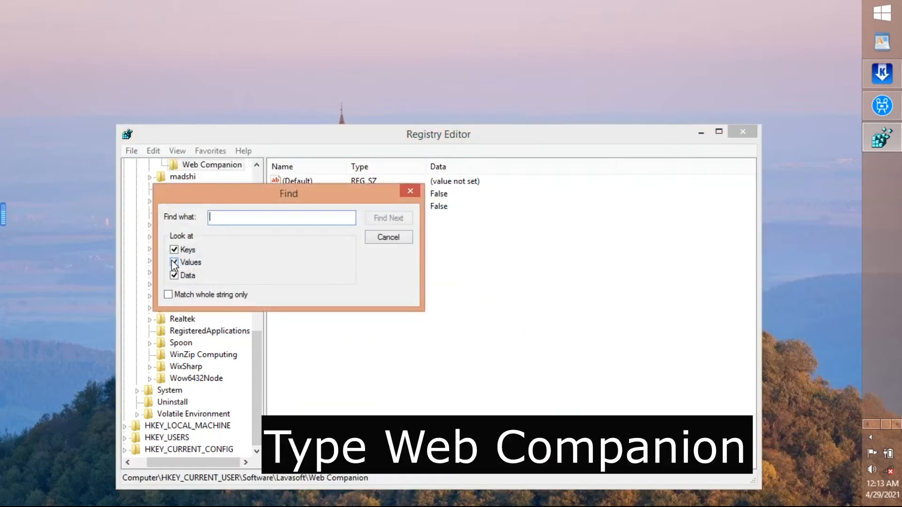
pyautogui.rightClick(217, 217)
pyautogui.click(246, 272)
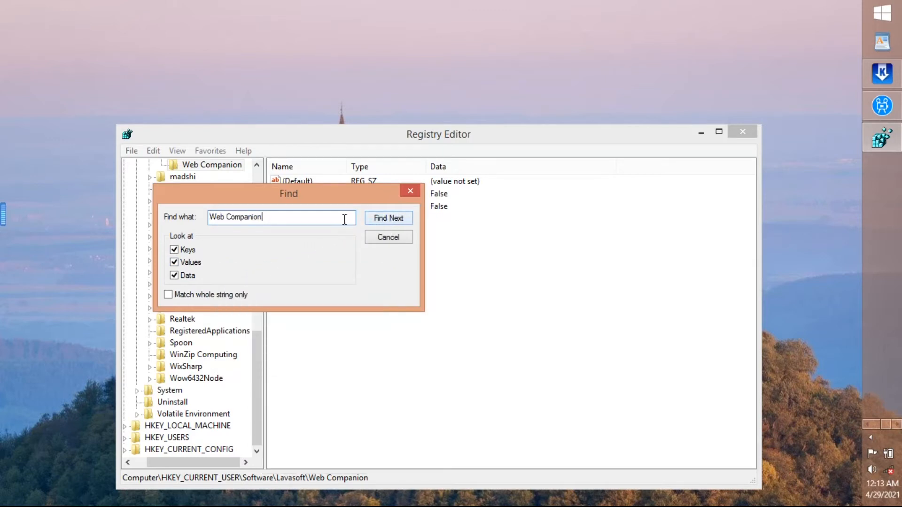
pyautogui.click(374, 221)
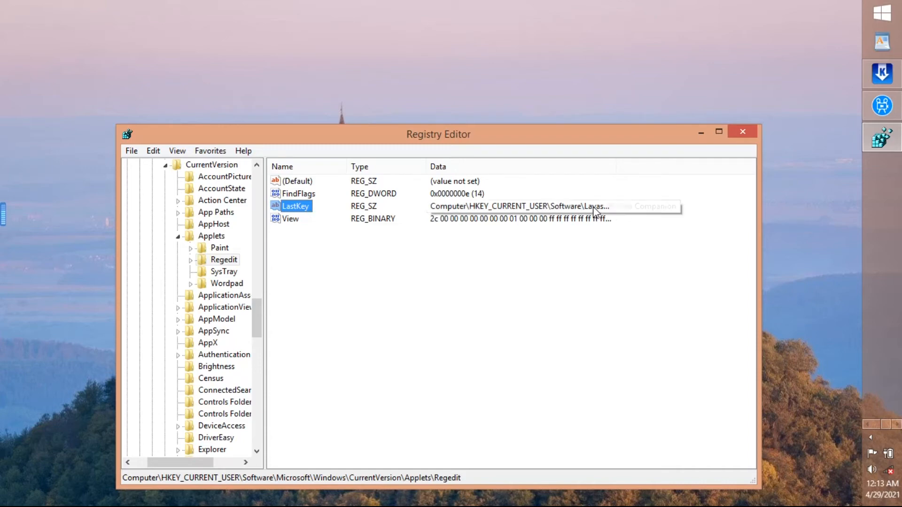
# Step: Permanently delete the LastKey value that refers to Web Companion under Applets\Regedit
pyautogui.rightClick(291, 205)
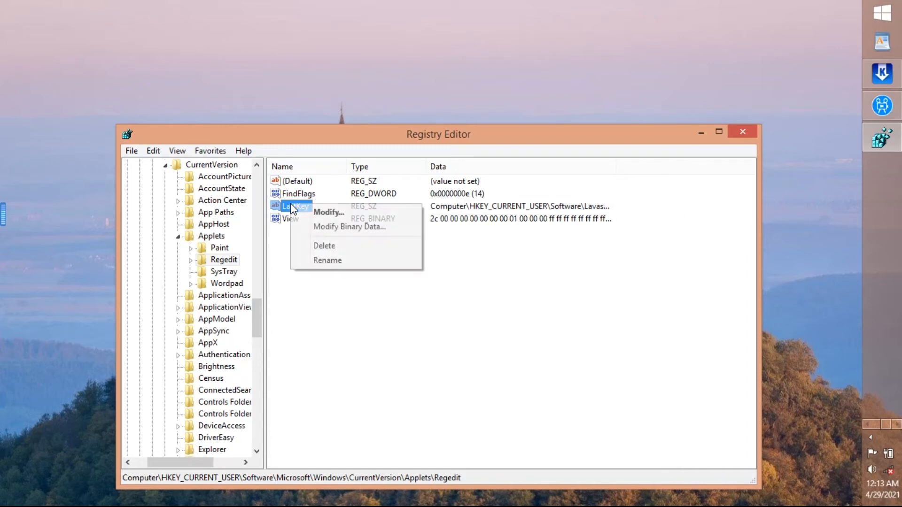
pyautogui.click(310, 247)
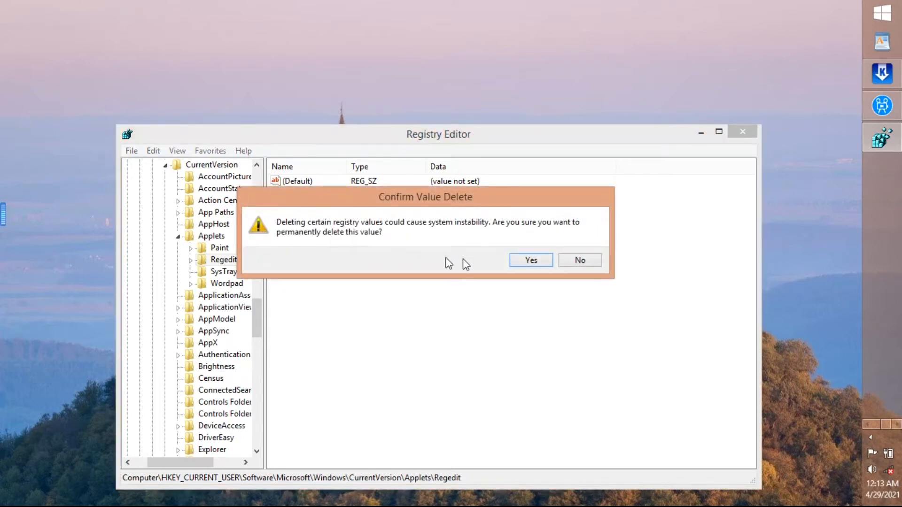
pyautogui.click(528, 260)
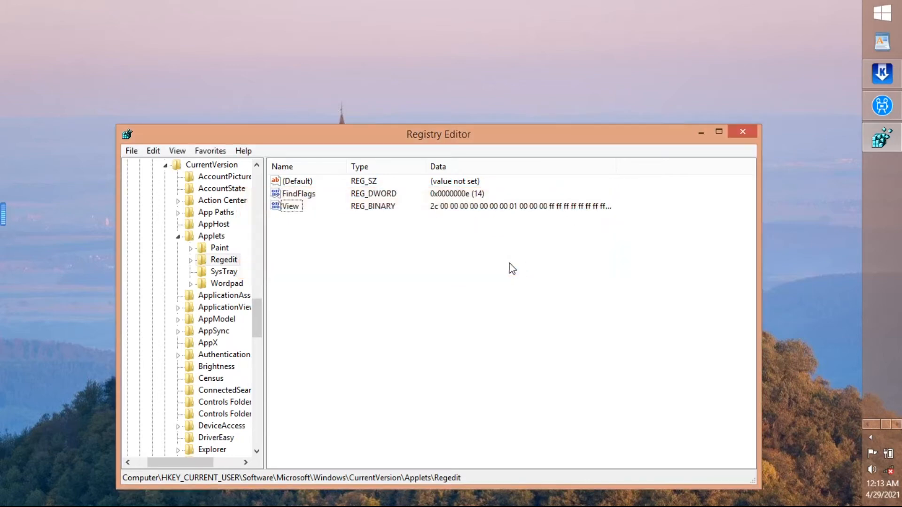
# Step: Search for "Web Companion" again and delete the Web Companion value in the Explorer\StartupApproved\Run key
pyautogui.click(156, 153)
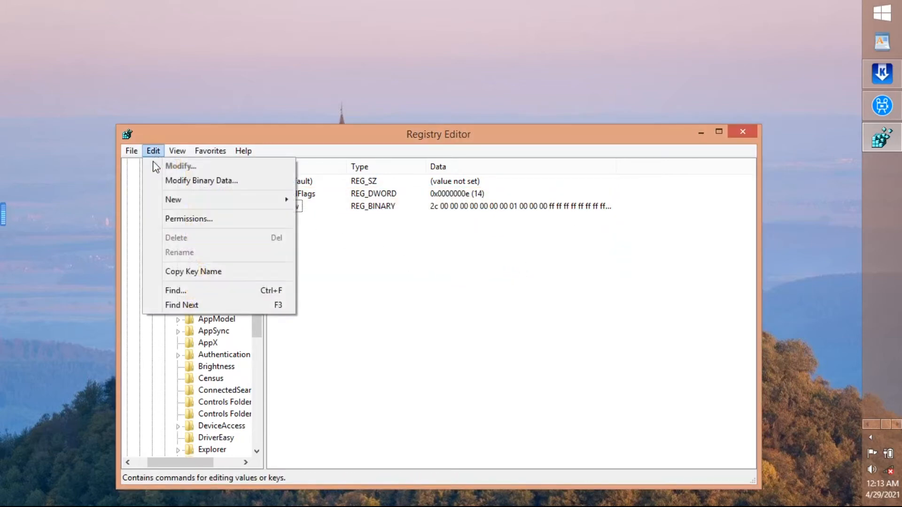
pyautogui.click(176, 286)
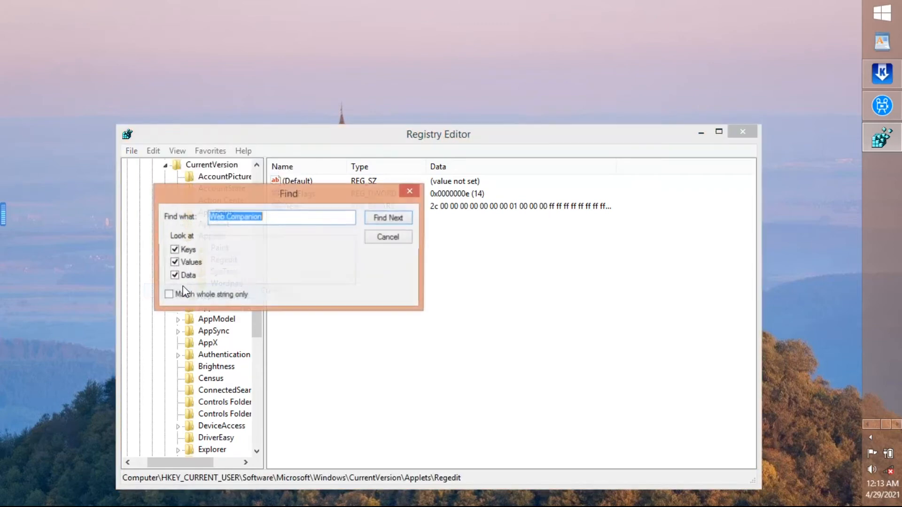
pyautogui.click(384, 219)
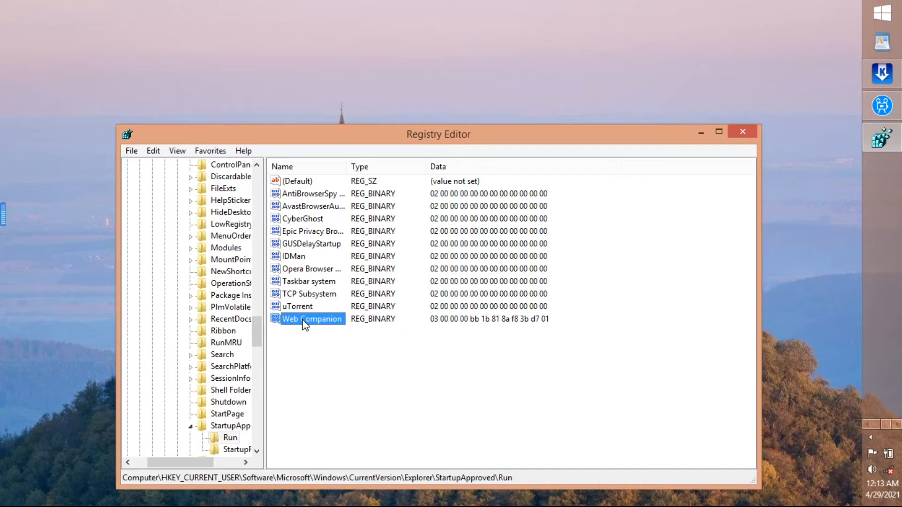
pyautogui.rightClick(288, 321)
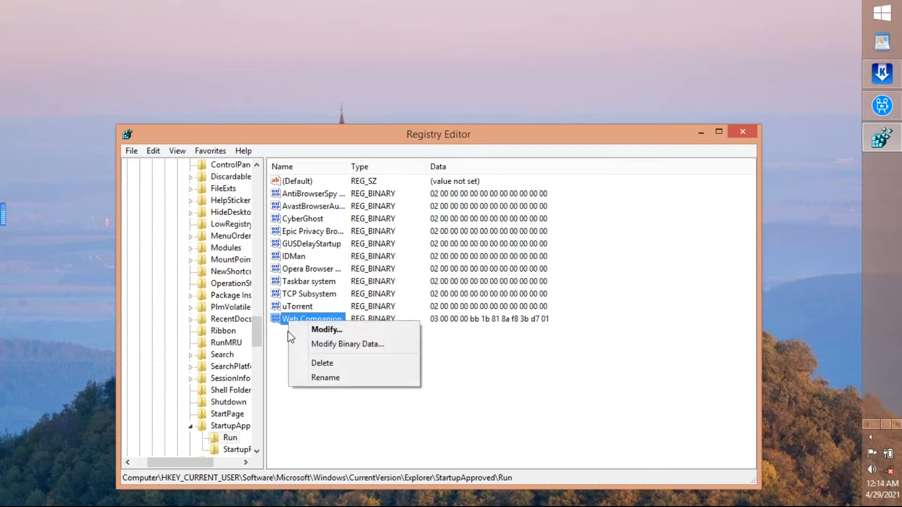
pyautogui.click(307, 361)
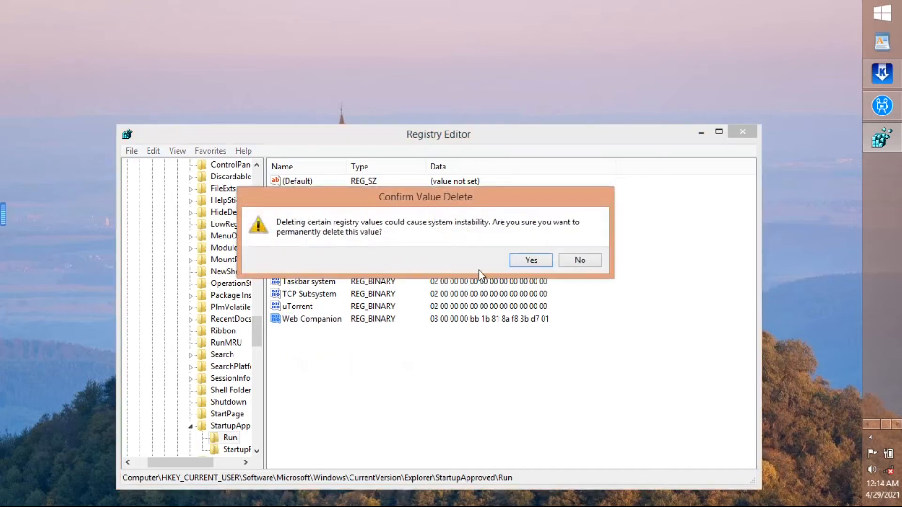
pyautogui.click(535, 261)
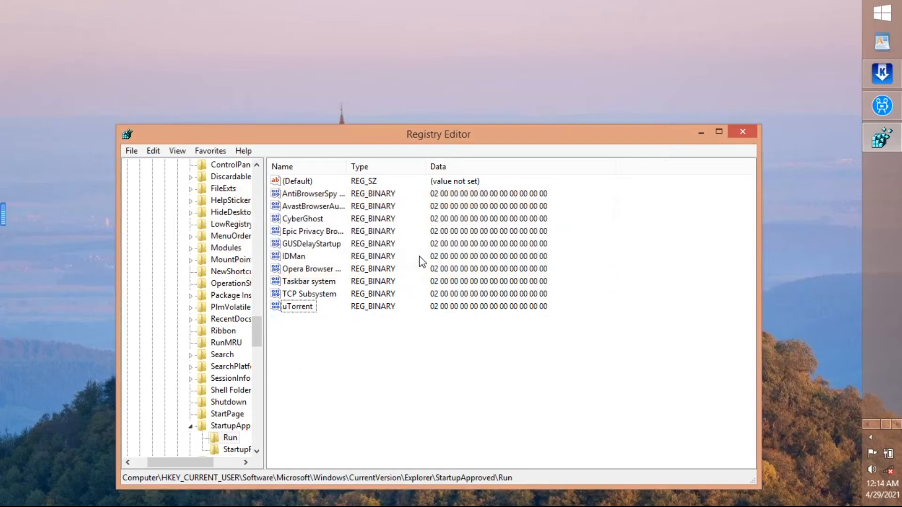
# Step: Repeat the "Web Companion" search and delete the matching value 29 in the UFH\SHC key
pyautogui.click(152, 152)
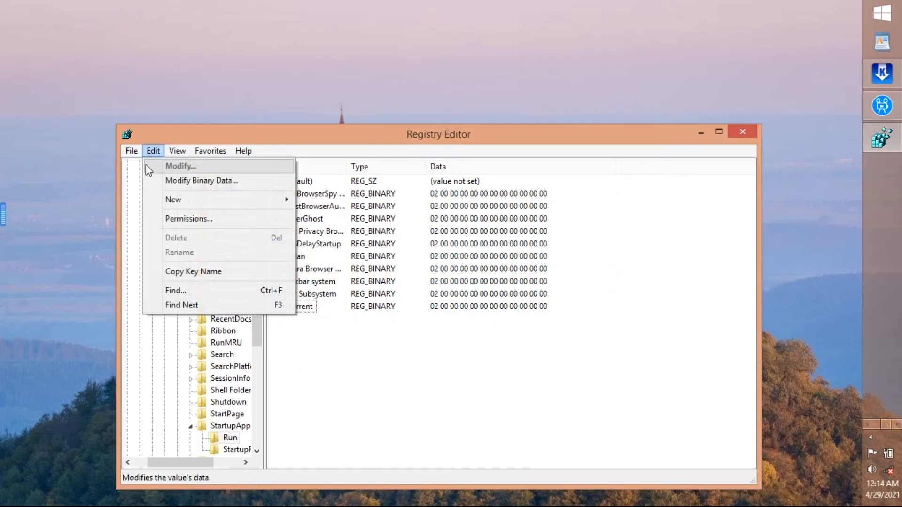
pyautogui.click(195, 293)
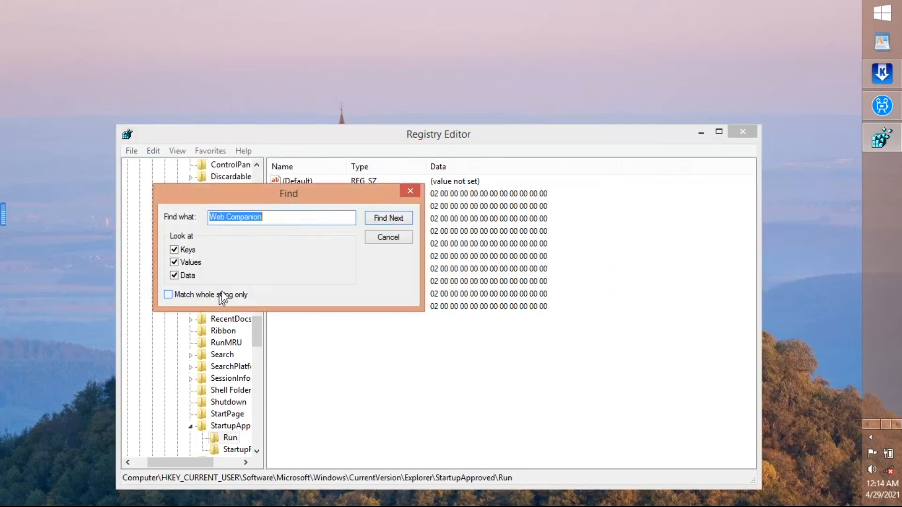
pyautogui.click(384, 218)
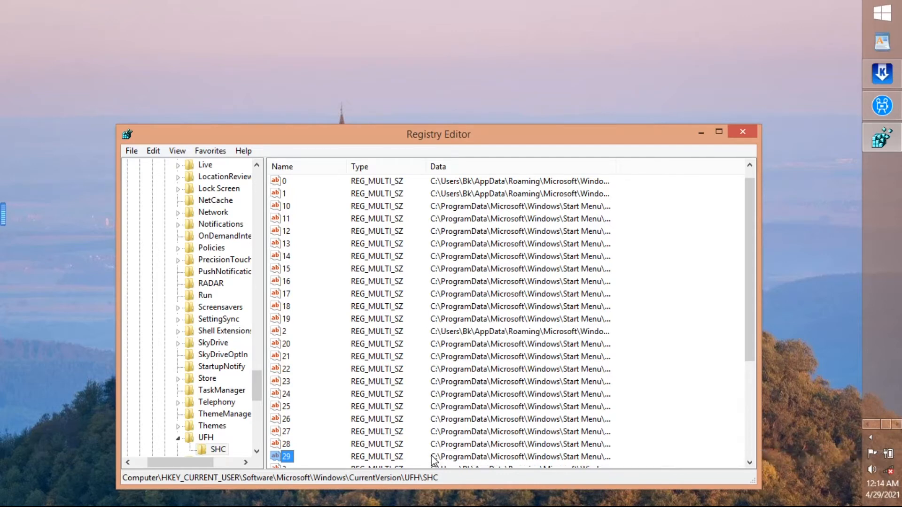
pyautogui.rightClick(286, 463)
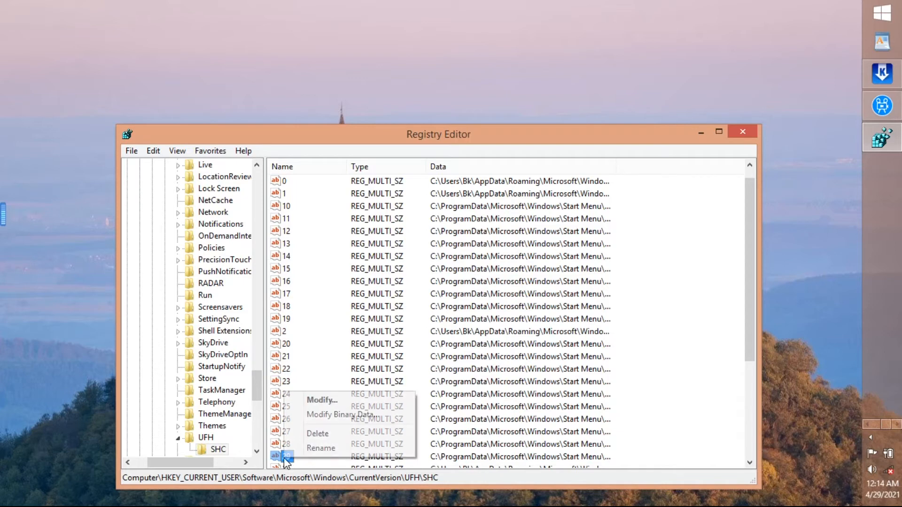
pyautogui.click(303, 434)
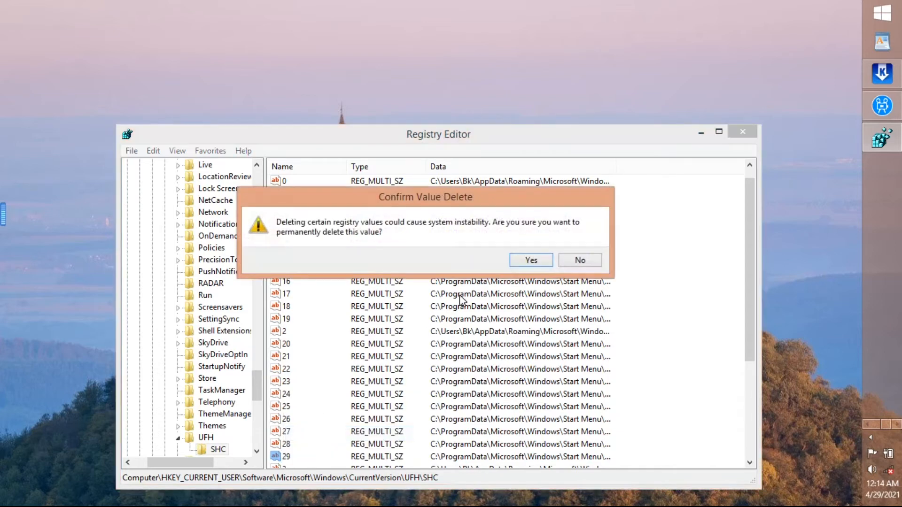
pyautogui.click(519, 262)
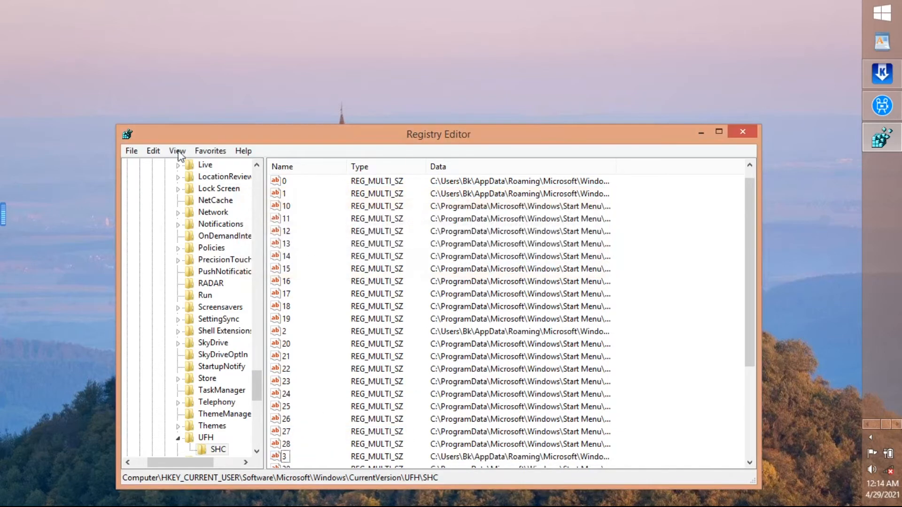
# Step: Find the next "Web Companion" entry and delete the WebCompanionInstaller.exe value in the Compatibility Assistant\Store key
pyautogui.click(153, 151)
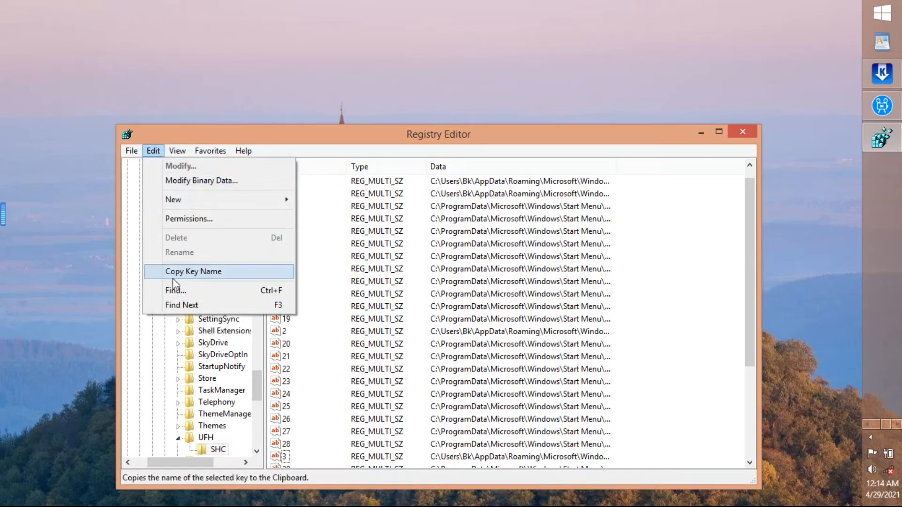
pyautogui.click(176, 291)
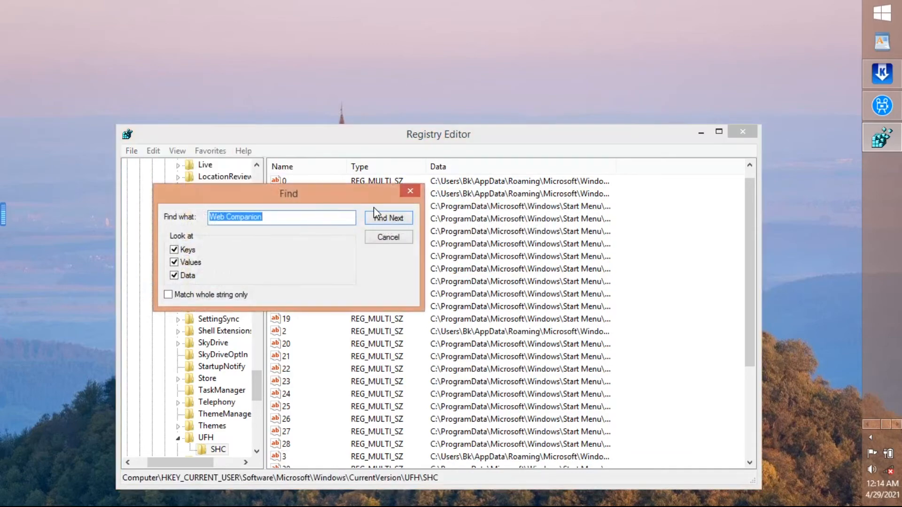
pyautogui.click(380, 219)
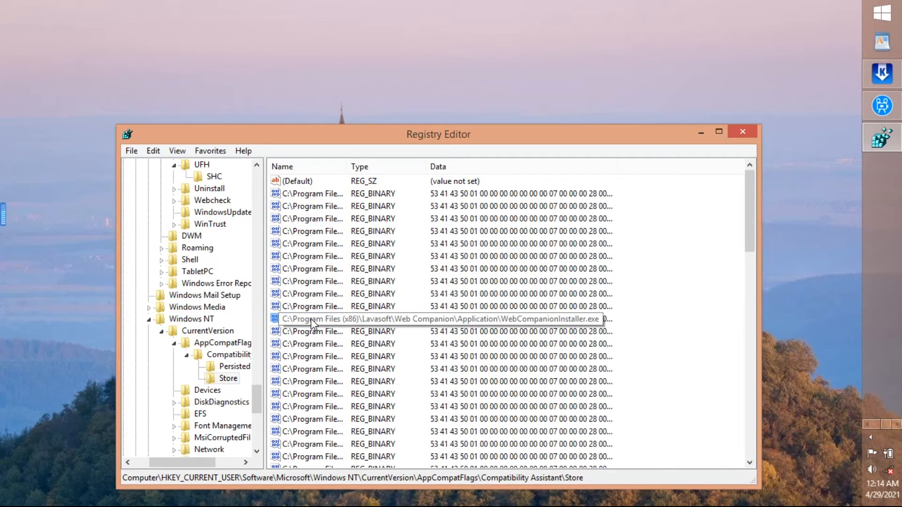
pyautogui.rightClick(312, 323)
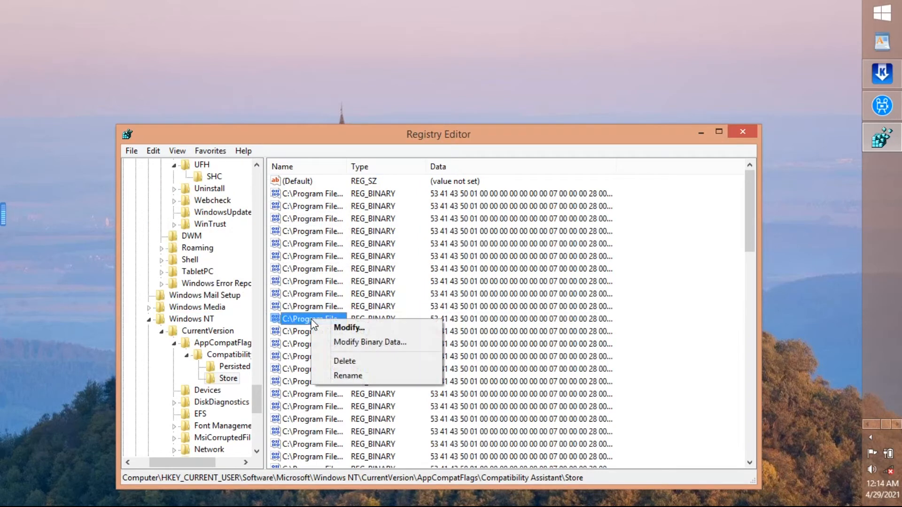
pyautogui.click(337, 362)
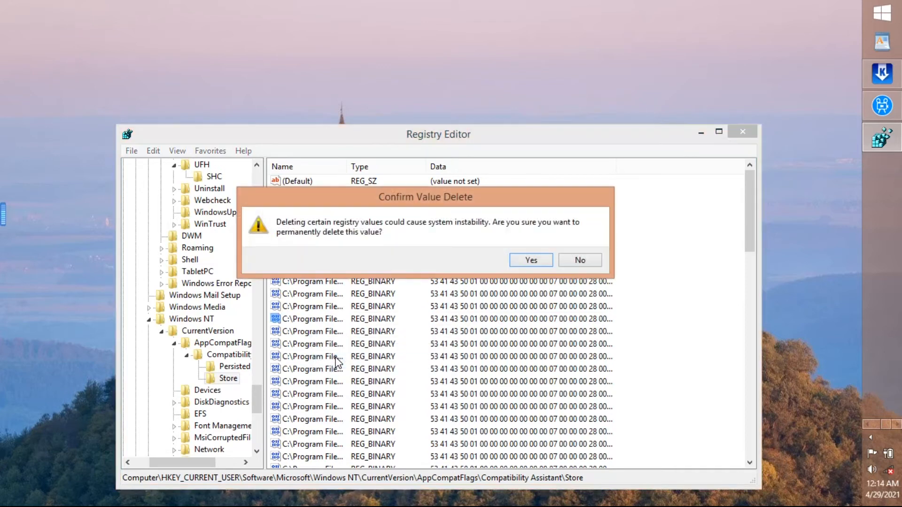
pyautogui.click(540, 261)
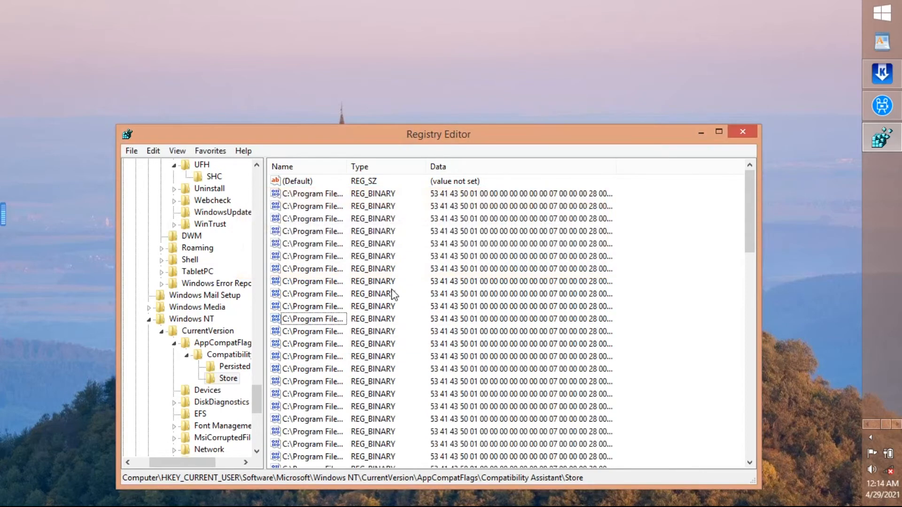
# Step: Find the next "Web Companion" entry and delete the recentProjects value in the Movavi\VideoEditorPlus20\VideoEditor key
pyautogui.click(154, 152)
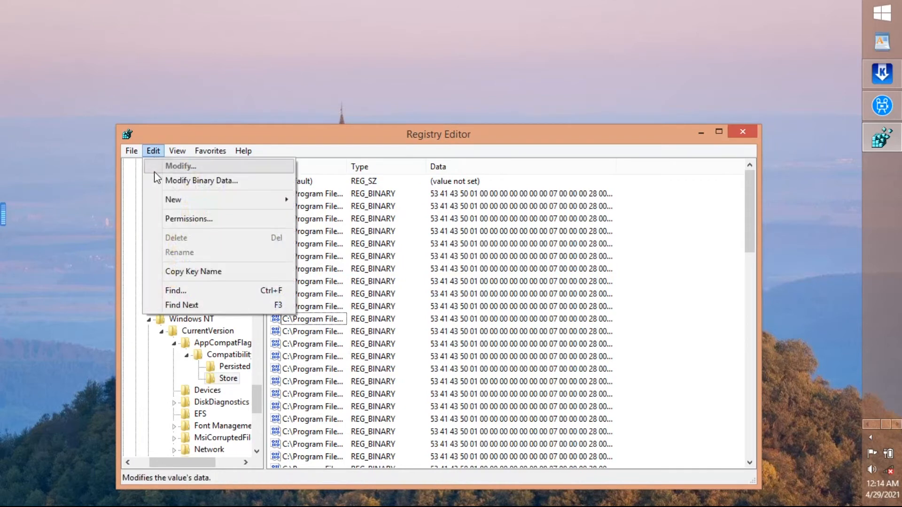
pyautogui.click(182, 289)
pyautogui.click(378, 219)
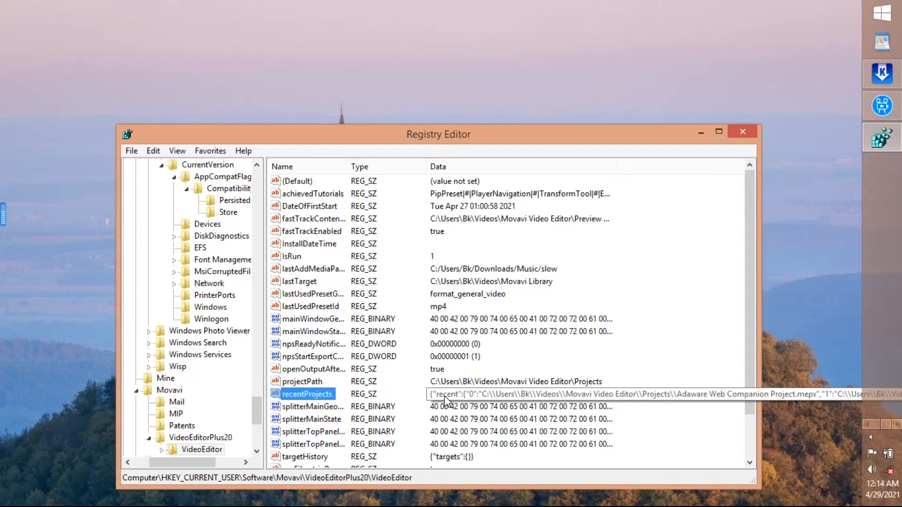
pyautogui.rightClick(298, 397)
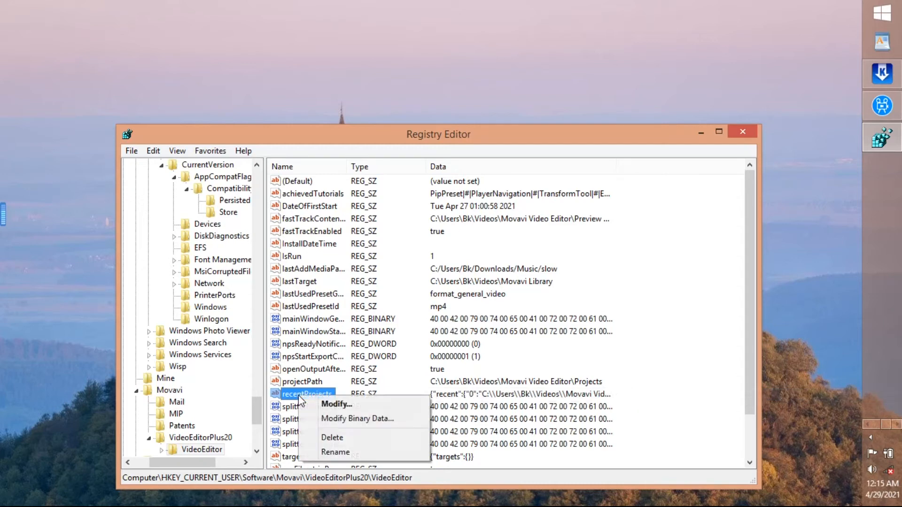
pyautogui.click(324, 437)
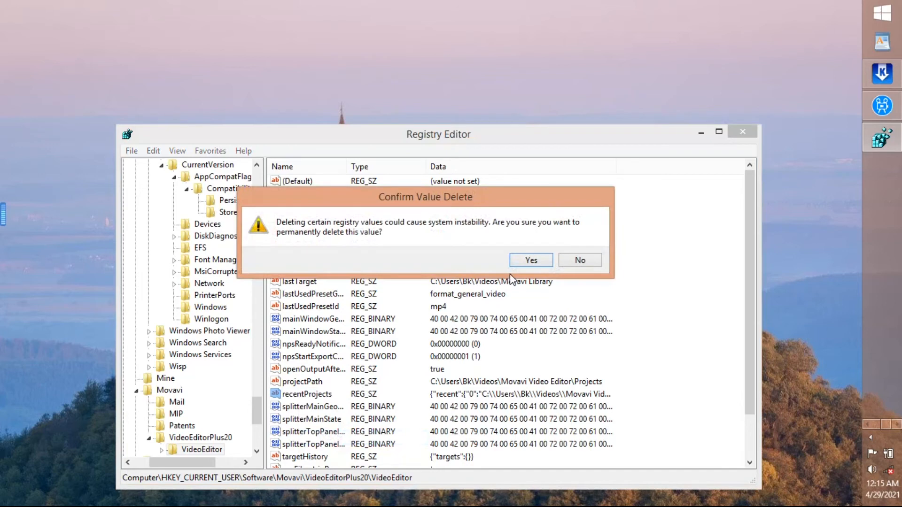
pyautogui.click(529, 261)
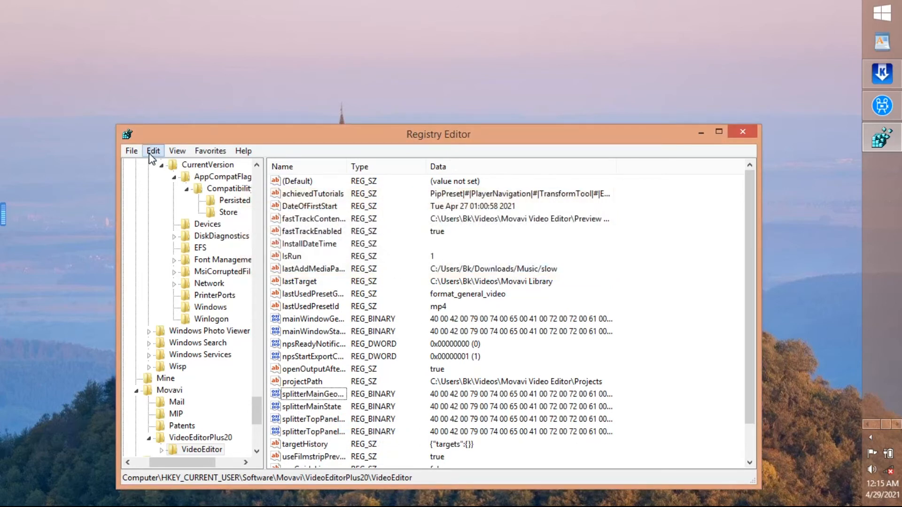
# Step: Search for "Web Companion" again and delete the Web Companion key under HKEY_LOCAL_MACHINE\SOFTWARE\Wow6432Node\Lavasoft
pyautogui.click(149, 154)
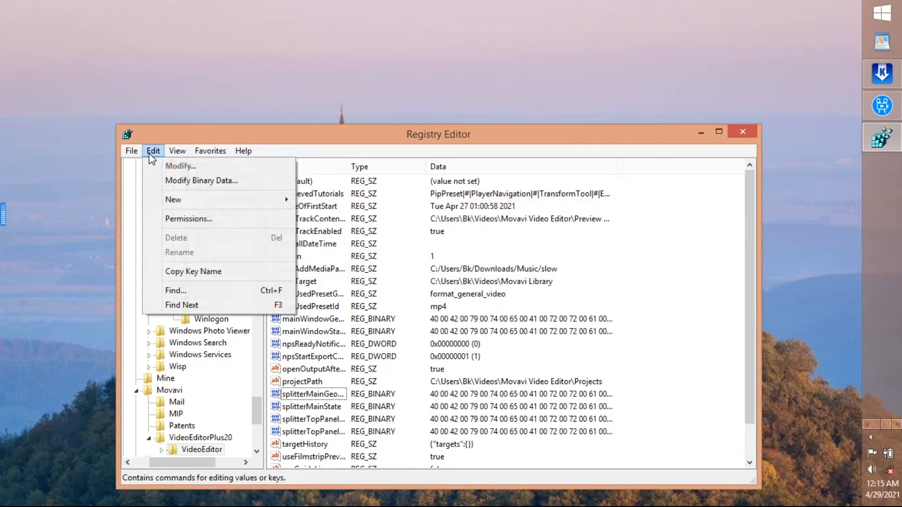
pyautogui.click(184, 292)
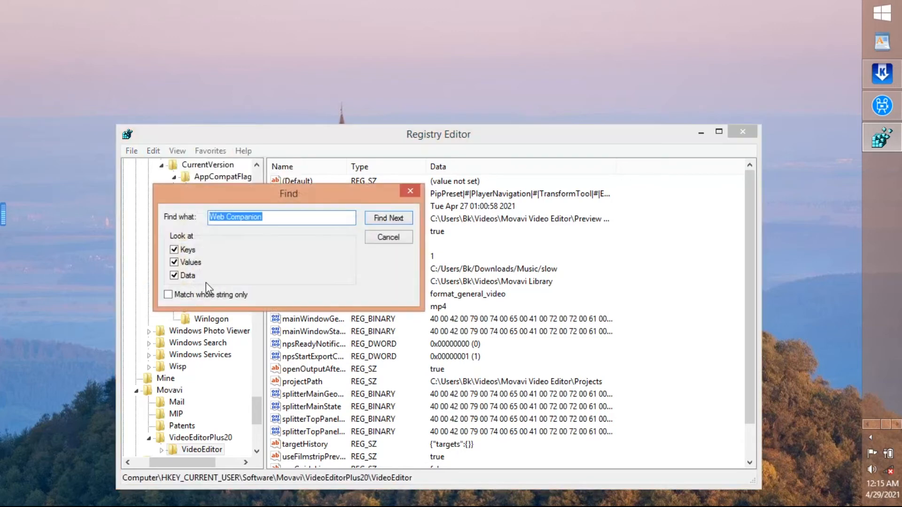
pyautogui.click(379, 218)
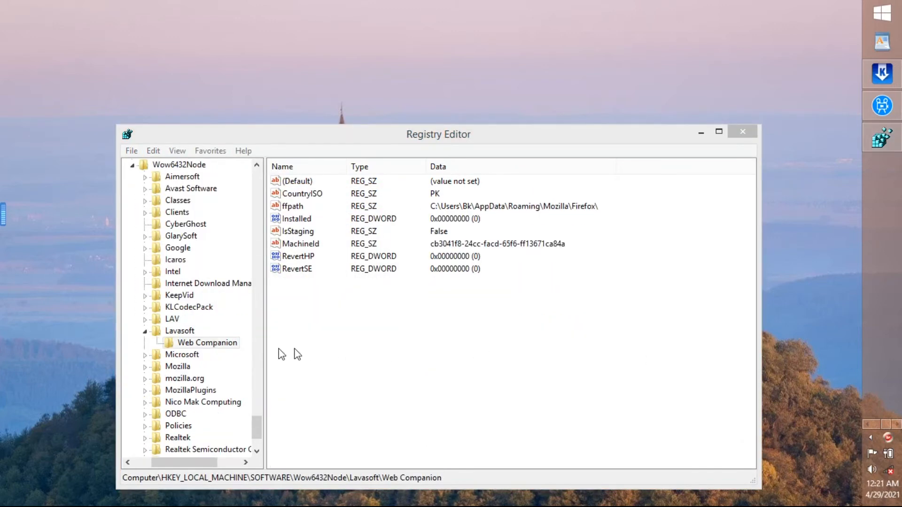
pyautogui.click(224, 344)
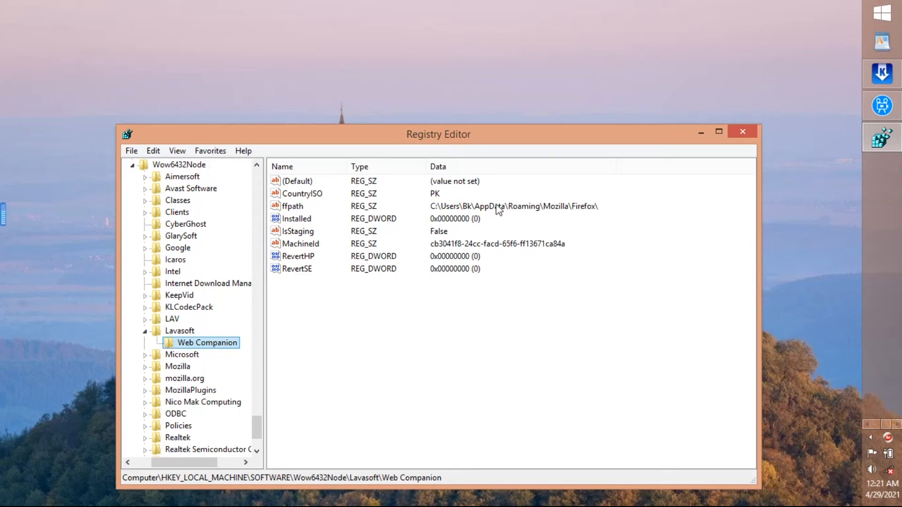
pyautogui.rightClick(215, 346)
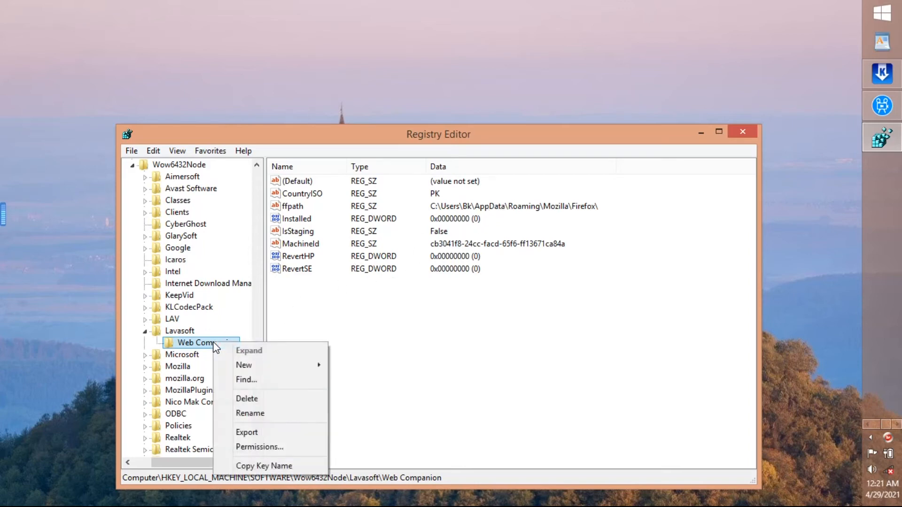
pyautogui.click(250, 399)
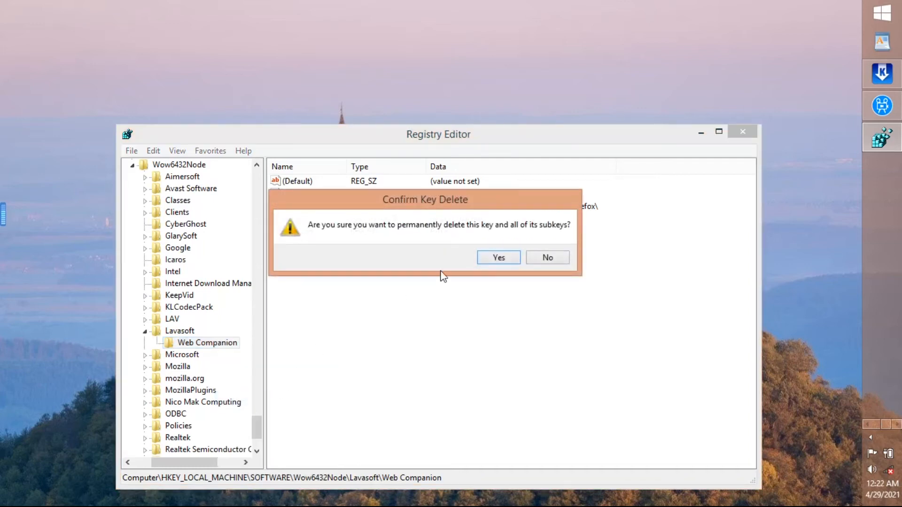
pyautogui.click(491, 259)
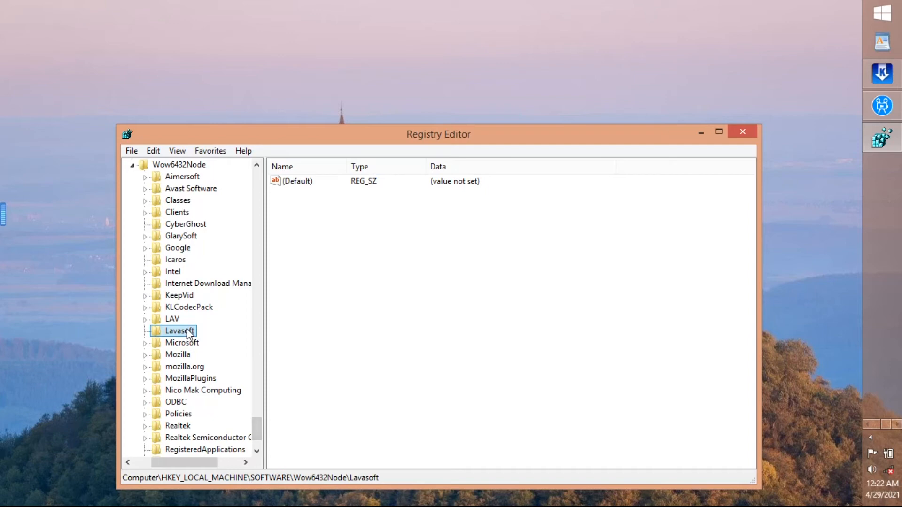
# Step: Find the next "Web Companion" match and delete the matching value in the Glarysoft\QuickSearch\RecentDocs key
pyautogui.click(153, 151)
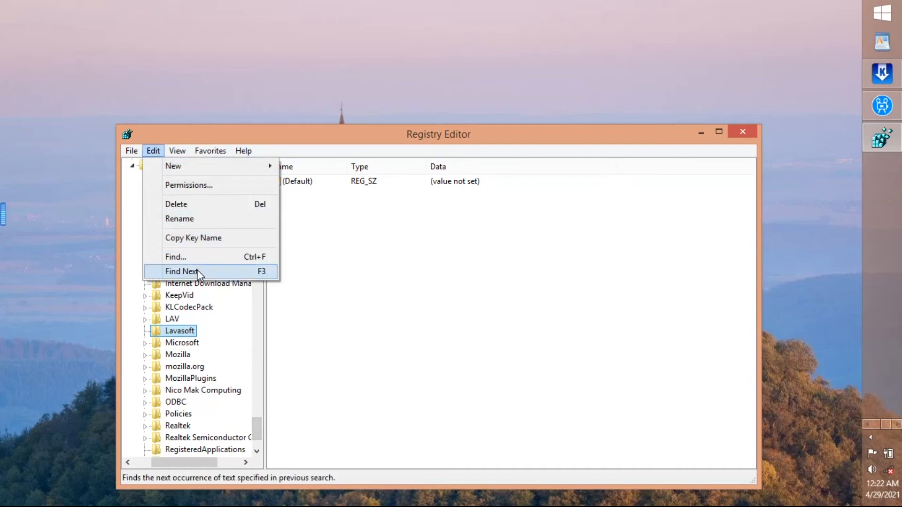
pyautogui.click(198, 272)
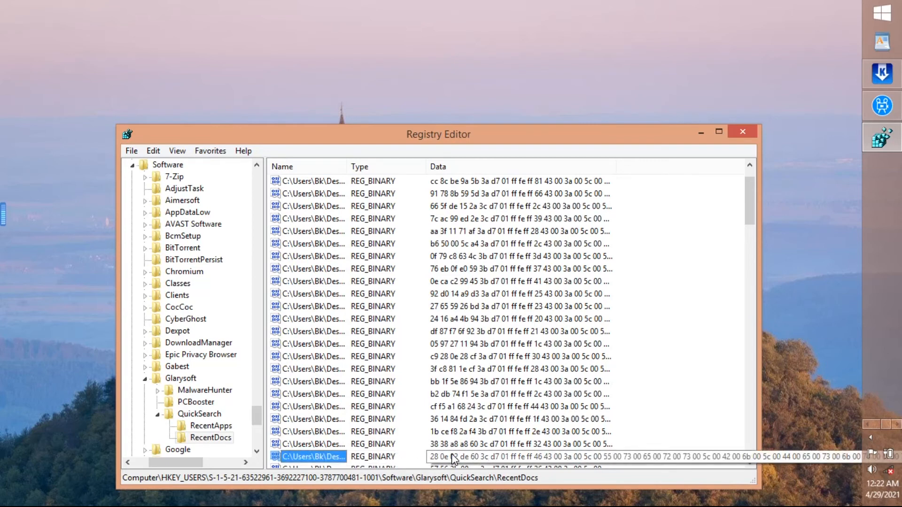
pyautogui.rightClick(323, 453)
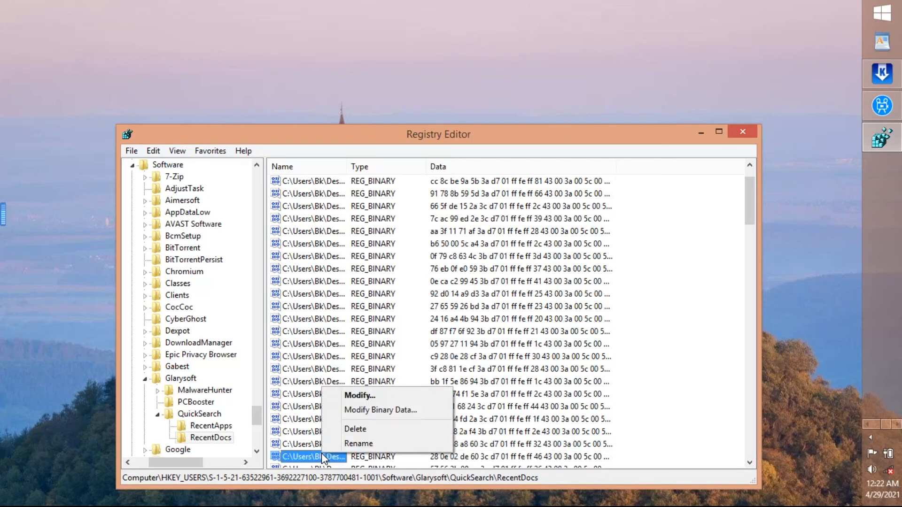
pyautogui.click(355, 429)
pyautogui.click(526, 260)
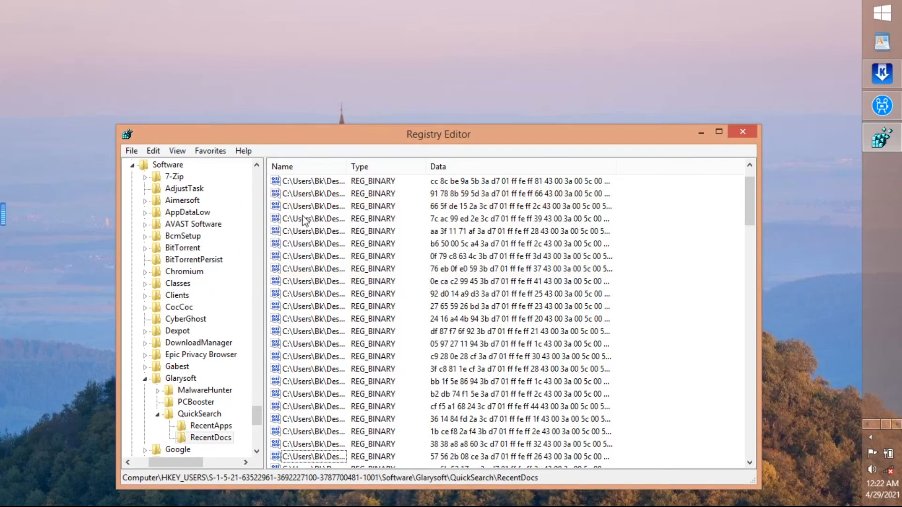
# Step: Search for "Web Companion" again to locate its key under Software\Lavasoft in HKEY_USERS
pyautogui.click(154, 151)
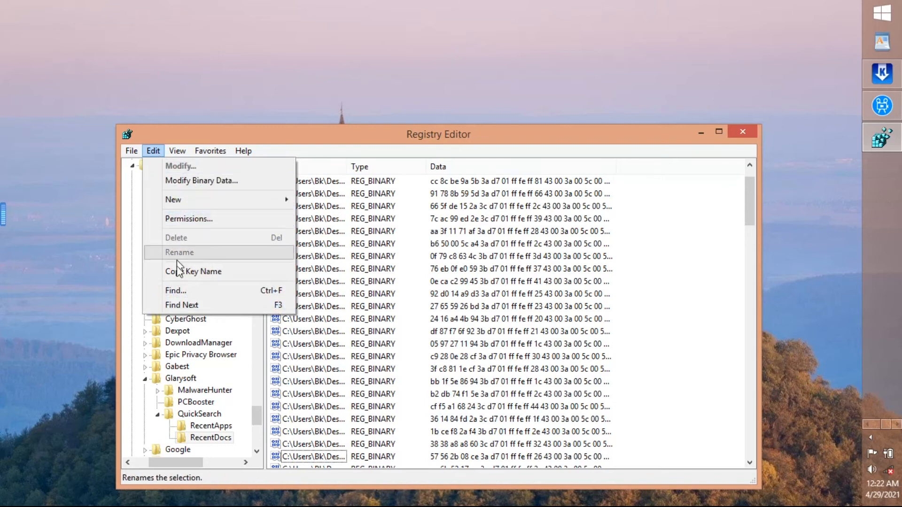
pyautogui.click(187, 295)
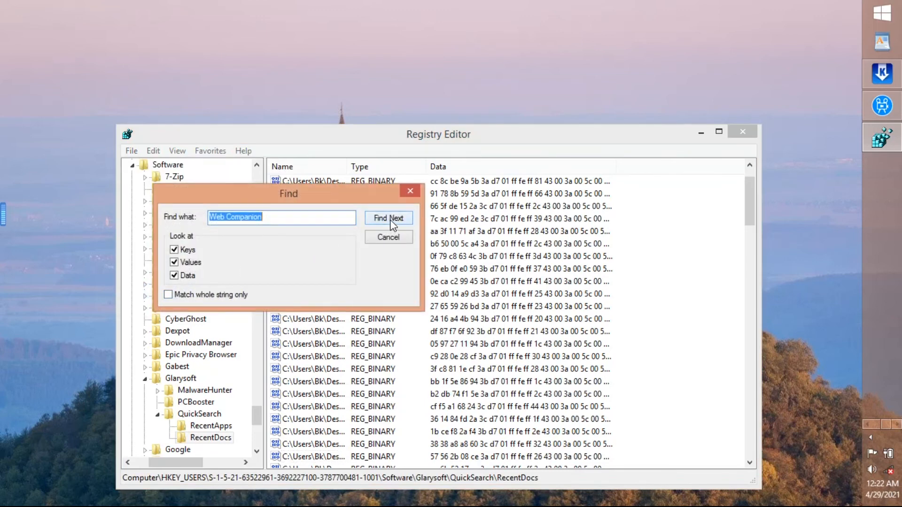
pyautogui.click(390, 220)
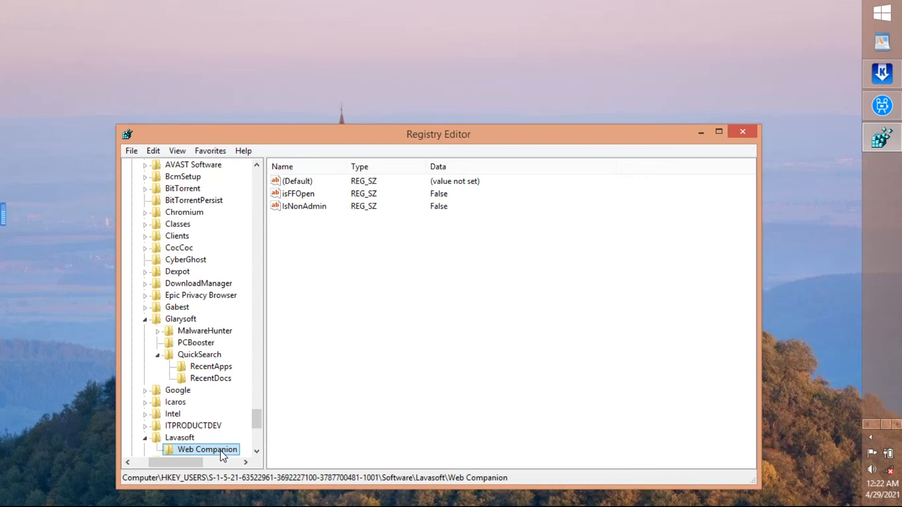
pyautogui.moveTo(258, 420); pyautogui.dragTo(261, 437)
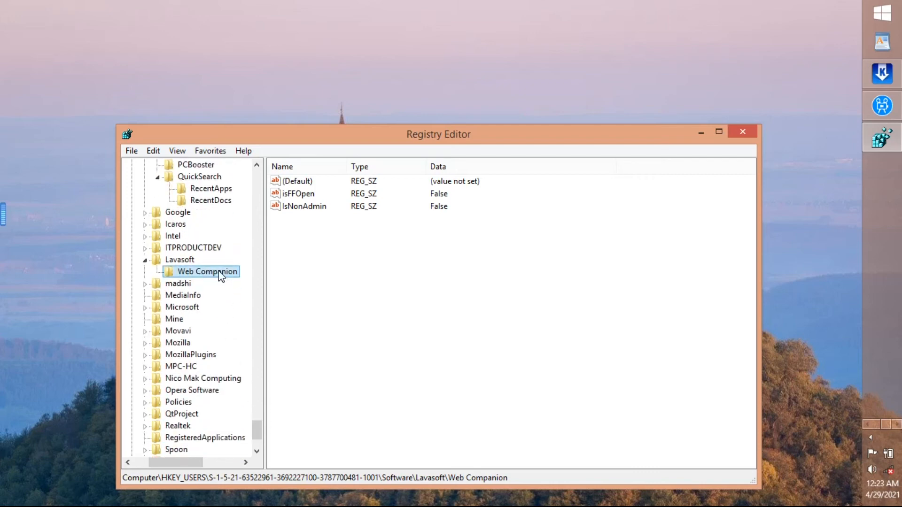
pyautogui.rightClick(187, 274)
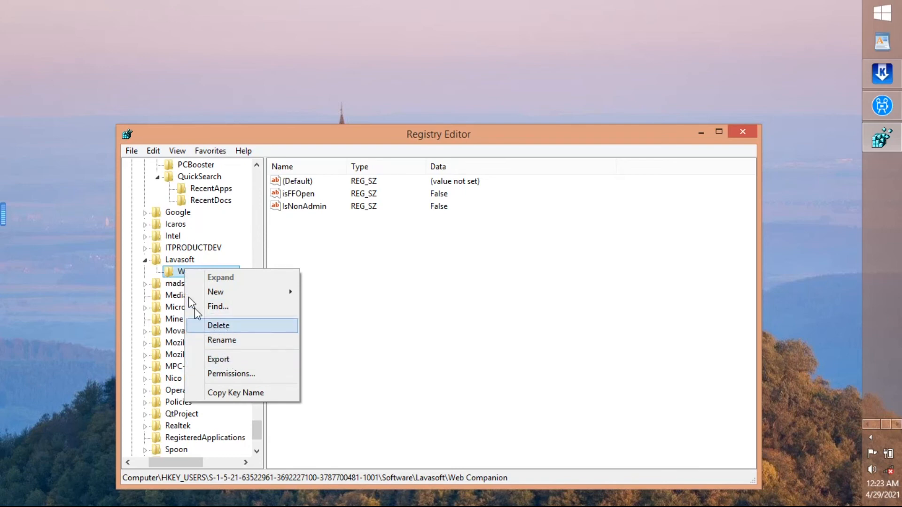
pyautogui.click(162, 261)
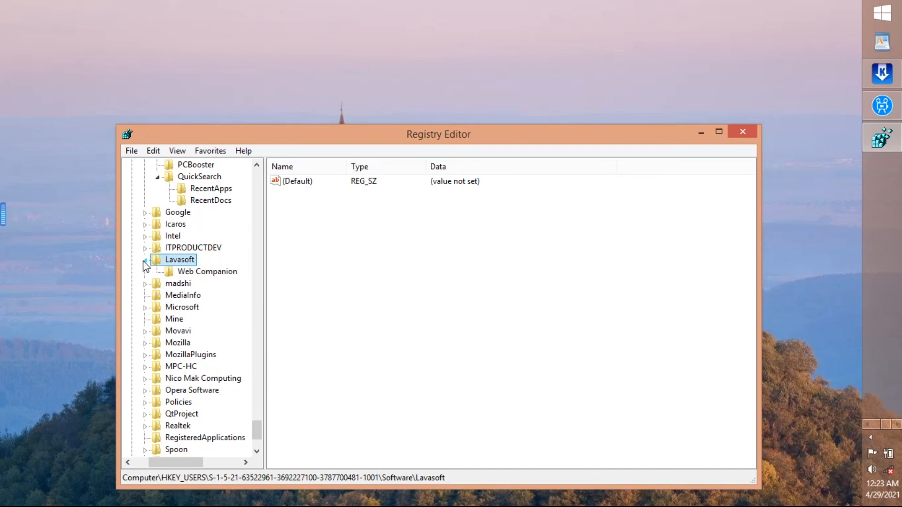
pyautogui.click(146, 261)
pyautogui.click(146, 261)
pyautogui.click(146, 261)
pyautogui.click(145, 261)
pyautogui.click(146, 261)
pyautogui.click(146, 262)
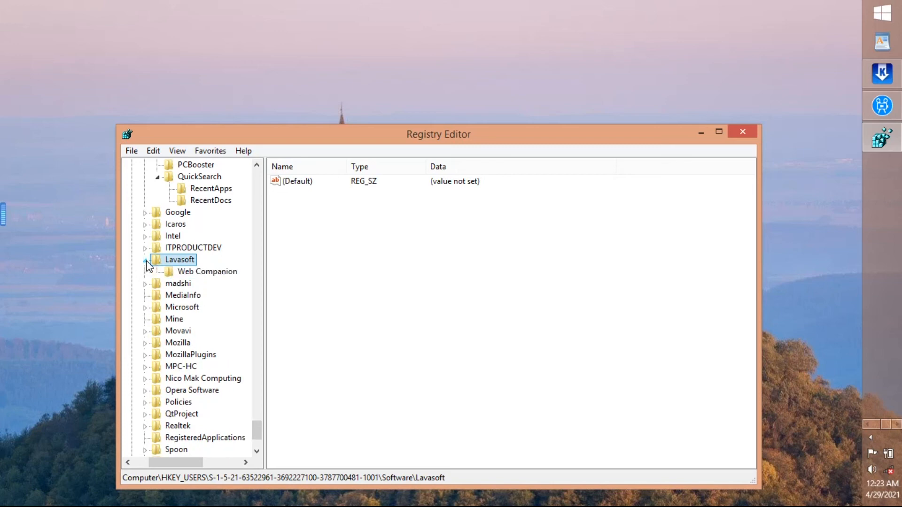
# Step: Permanently delete the Web Companion key under Software\Lavasoft in HKEY_USERS
pyautogui.click(191, 275)
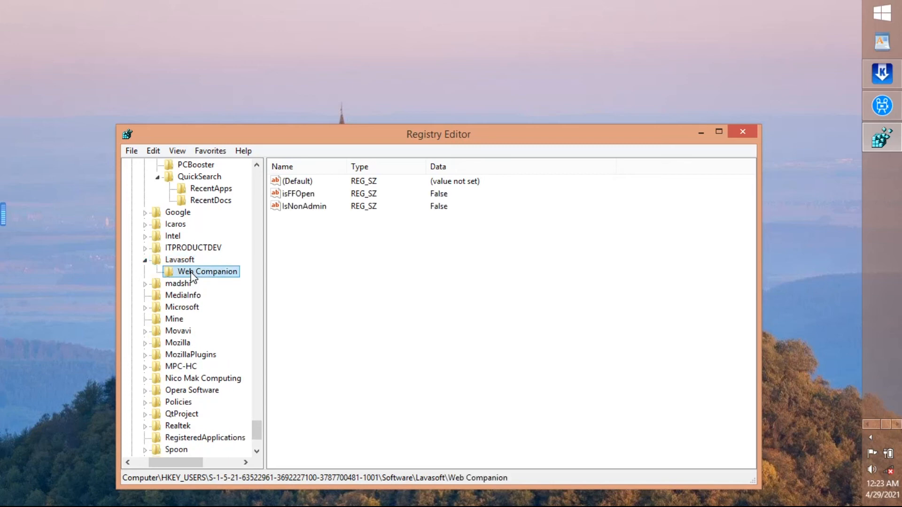
pyautogui.rightClick(192, 275)
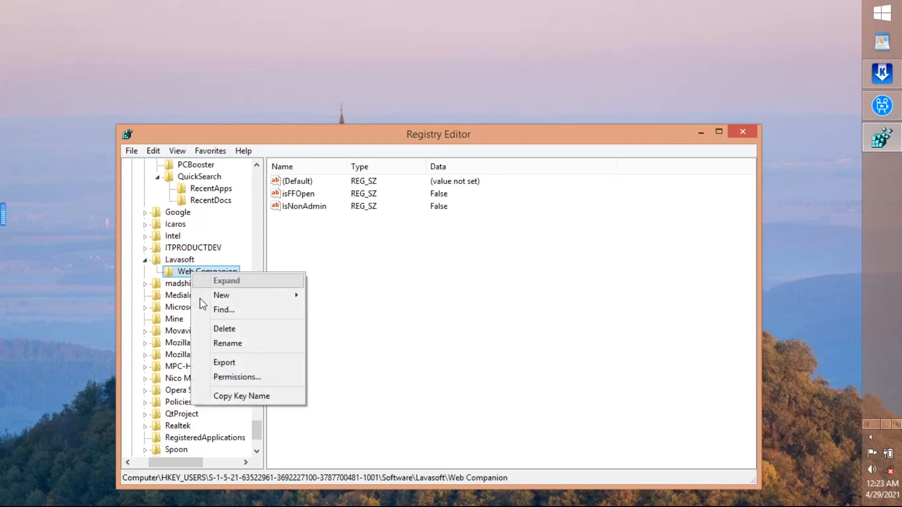
pyautogui.click(240, 331)
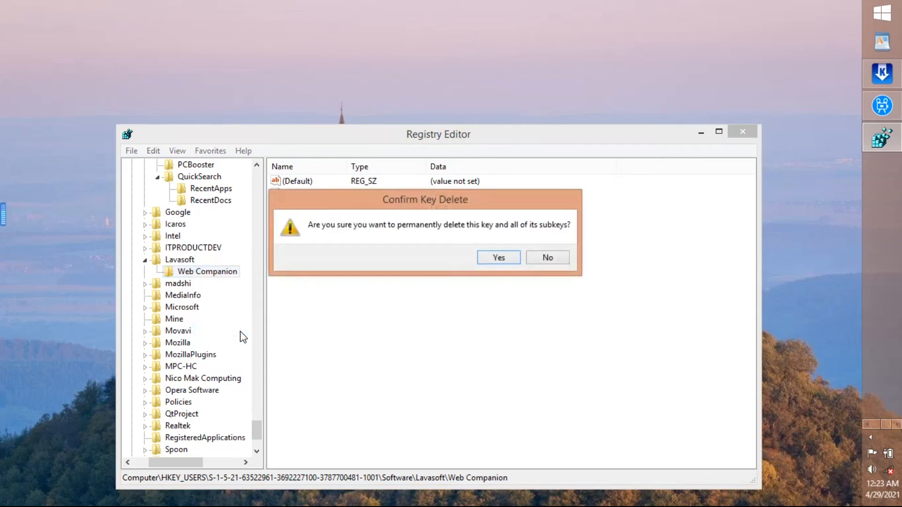
pyautogui.click(490, 254)
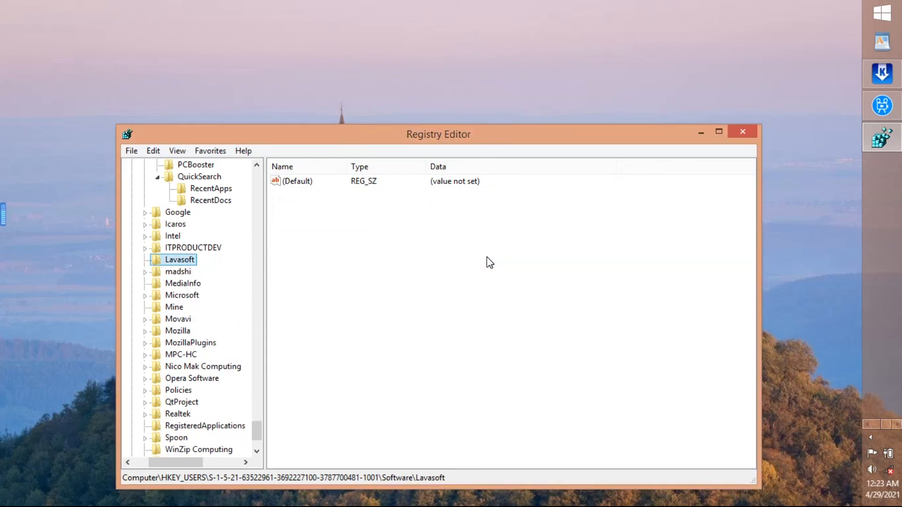
# Step: Search the rest of the registry for any remaining "Web Companion" entries and dismiss the search message
pyautogui.click(159, 152)
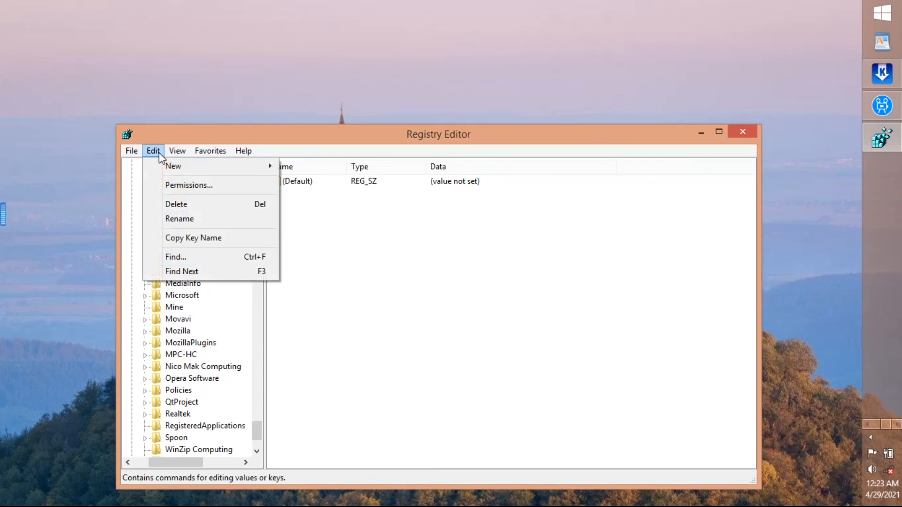
pyautogui.click(190, 257)
pyautogui.click(384, 217)
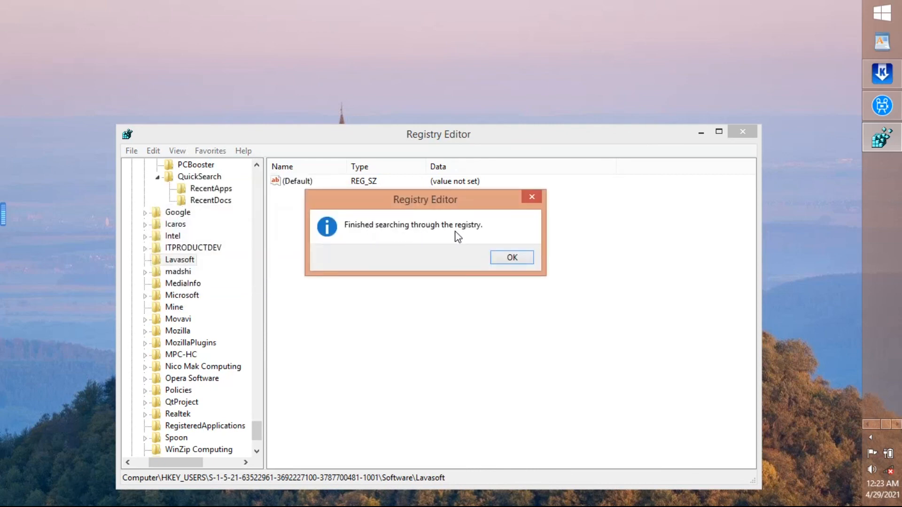
pyautogui.click(517, 258)
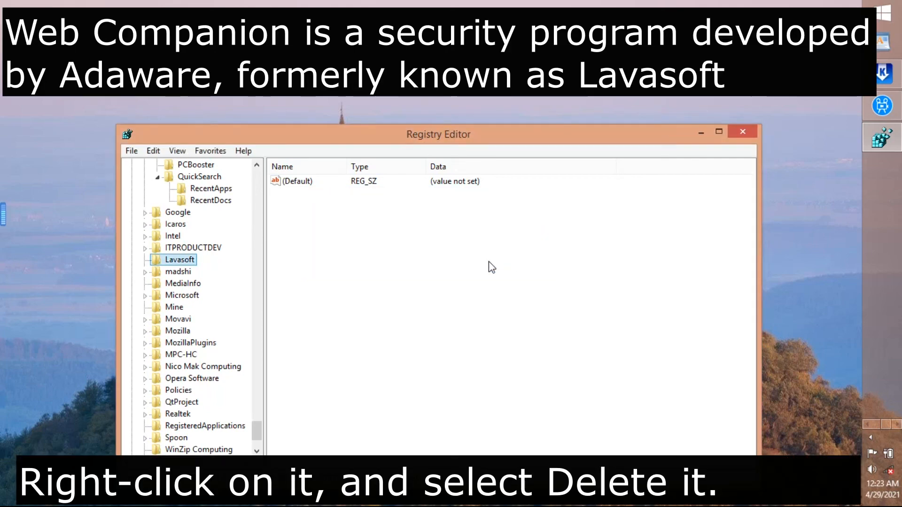
# Step: Permanently delete the Lavasoft key under Software in HKEY_USERS
pyautogui.rightClick(175, 262)
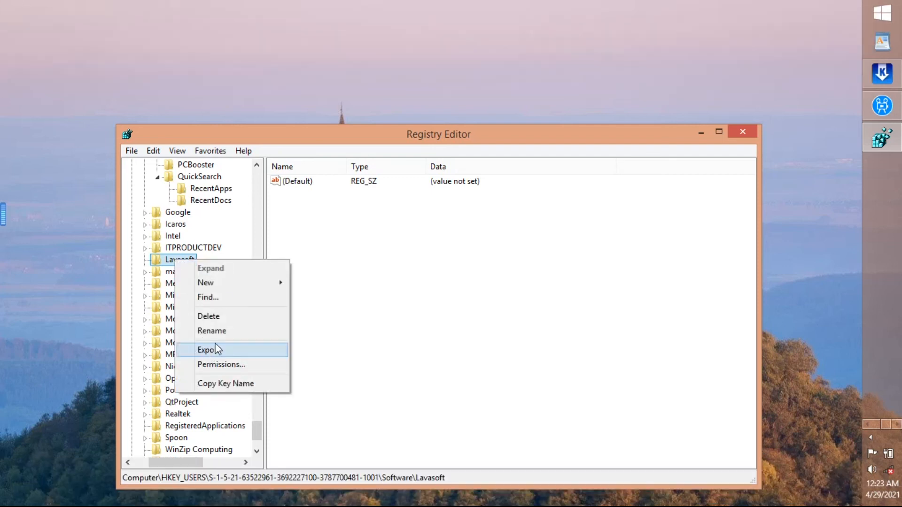
pyautogui.click(228, 316)
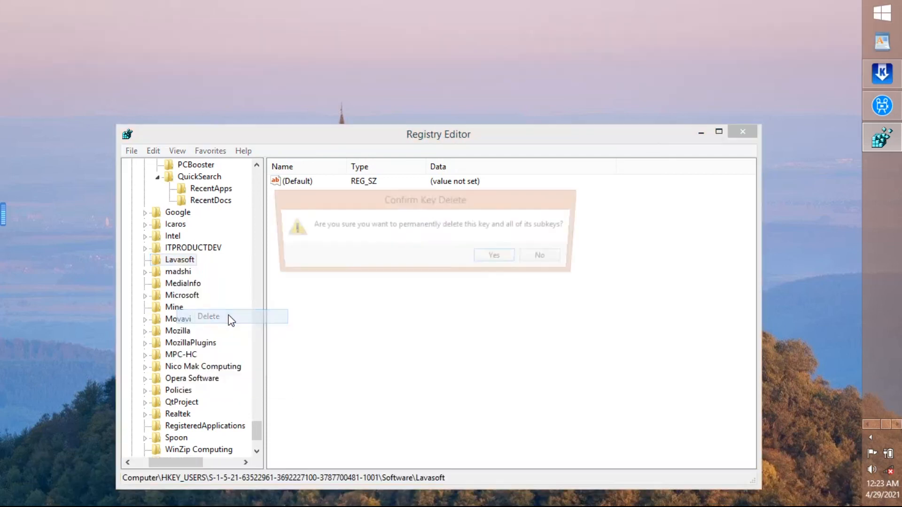
pyautogui.click(501, 258)
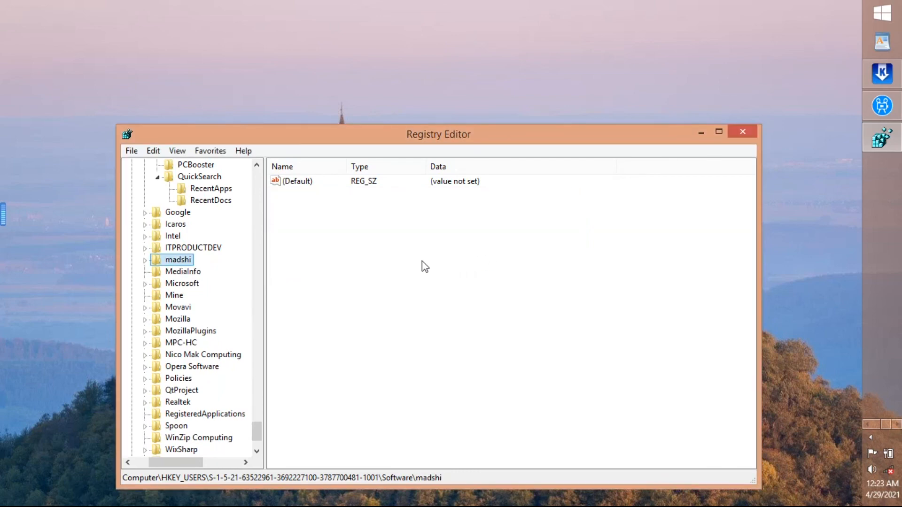
# Step: Refresh the registry view and exit Registry Editor
pyautogui.click(154, 151)
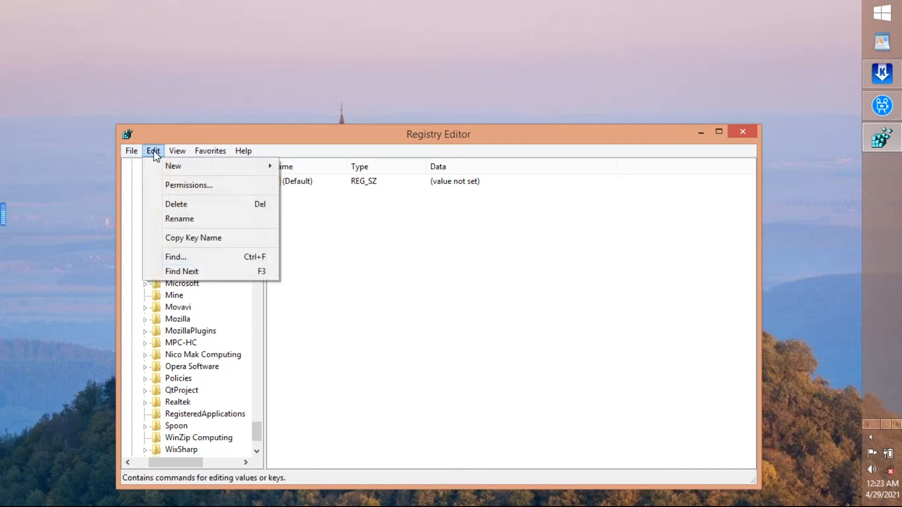
pyautogui.click(490, 289)
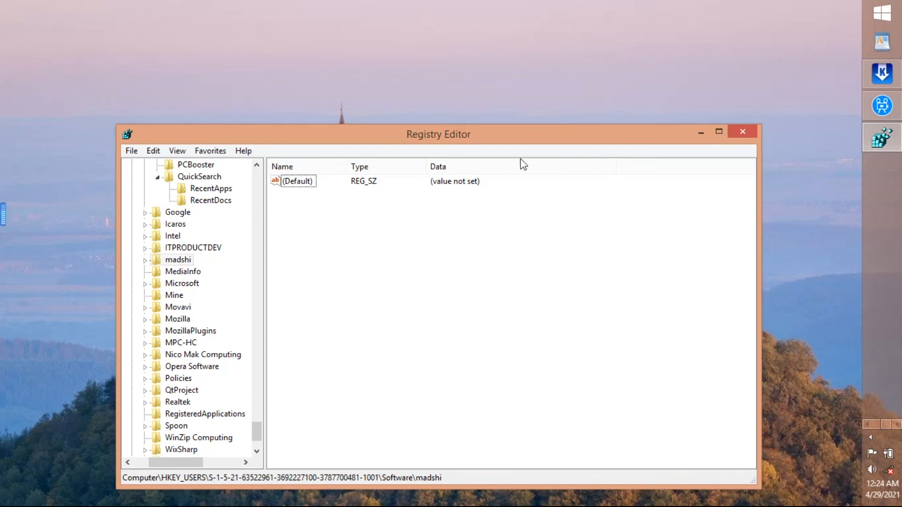
pyautogui.click(132, 151)
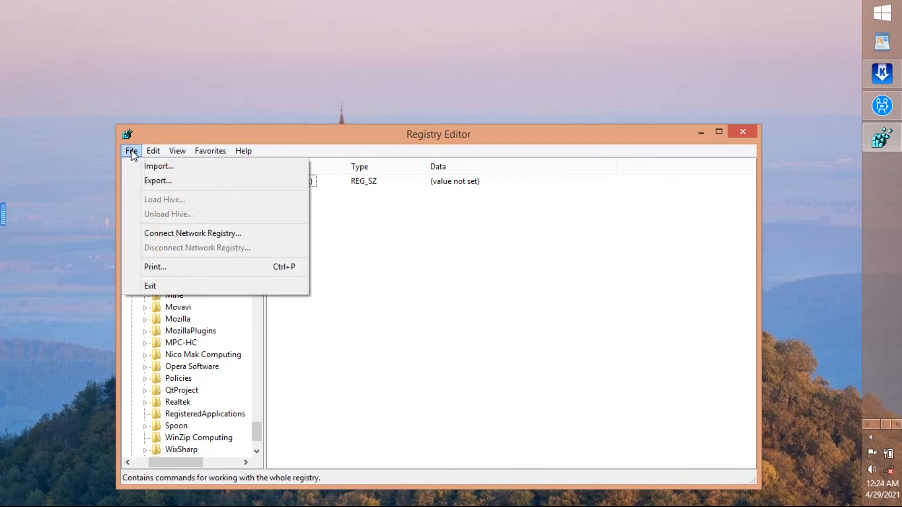
pyautogui.moveTo(177, 153)
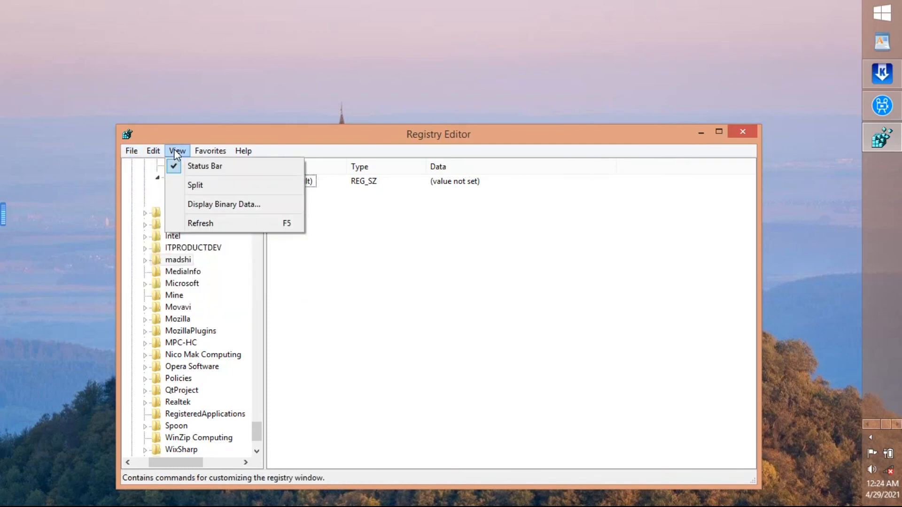
pyautogui.click(191, 222)
pyautogui.click(126, 151)
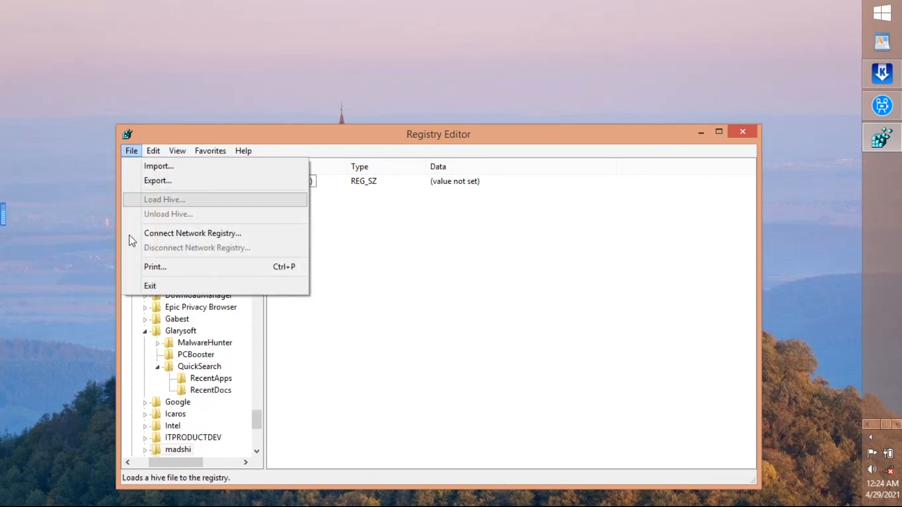
pyautogui.click(151, 282)
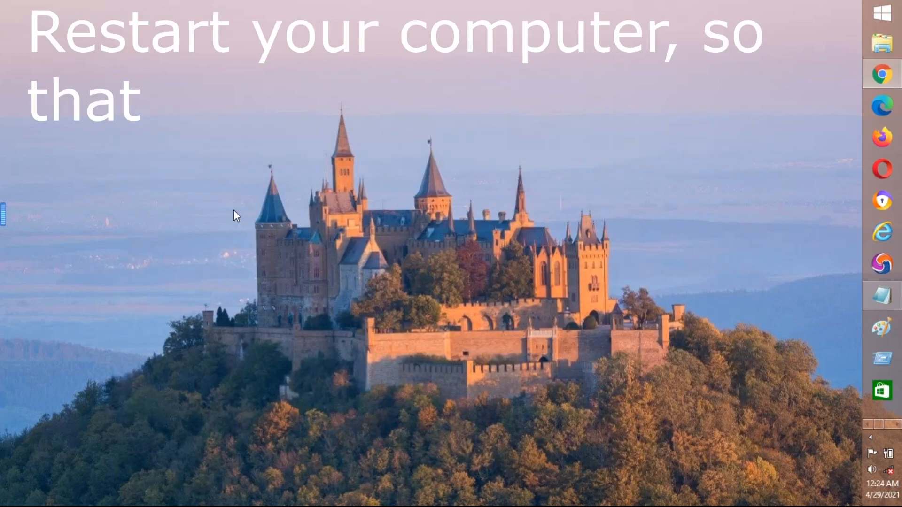
pyautogui.rightClick(352, 159)
pyautogui.click(381, 196)
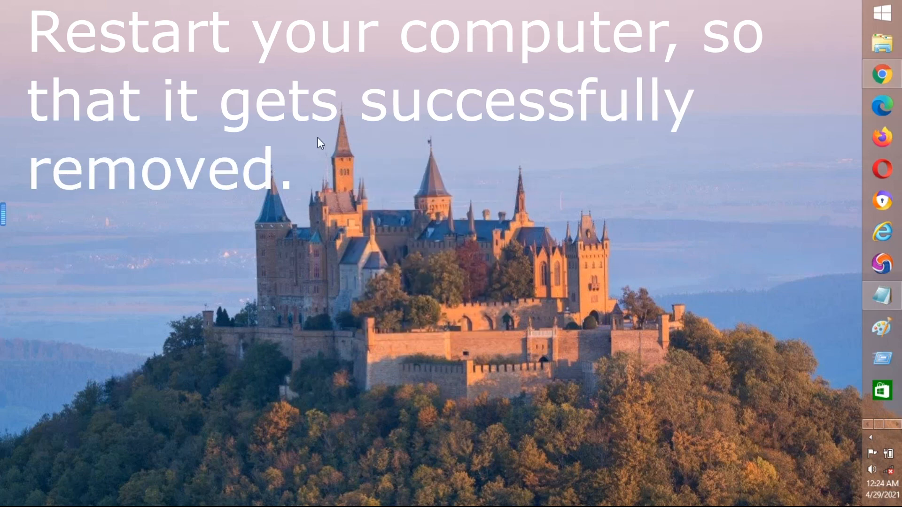